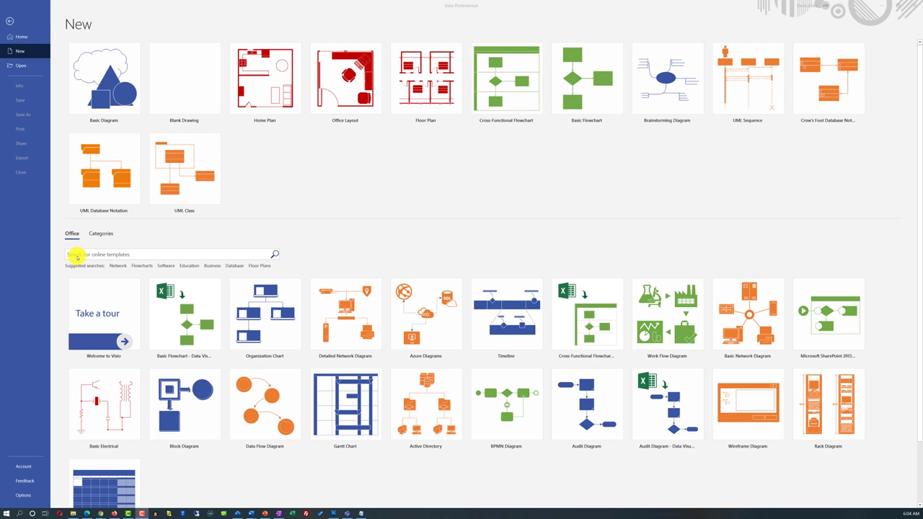
- Search the templates for "Floor Plan" and create a drawing from the Office Layout template in US Units
type("Floor Plan")
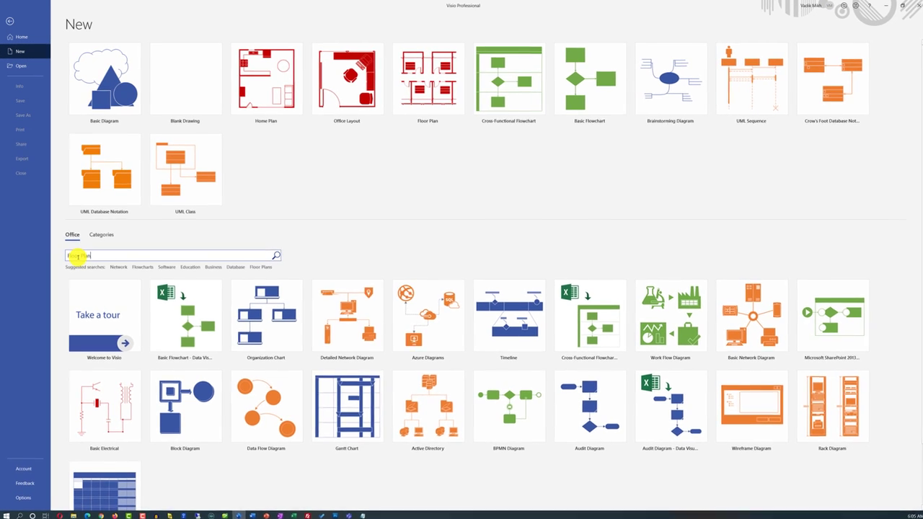
key("Return")
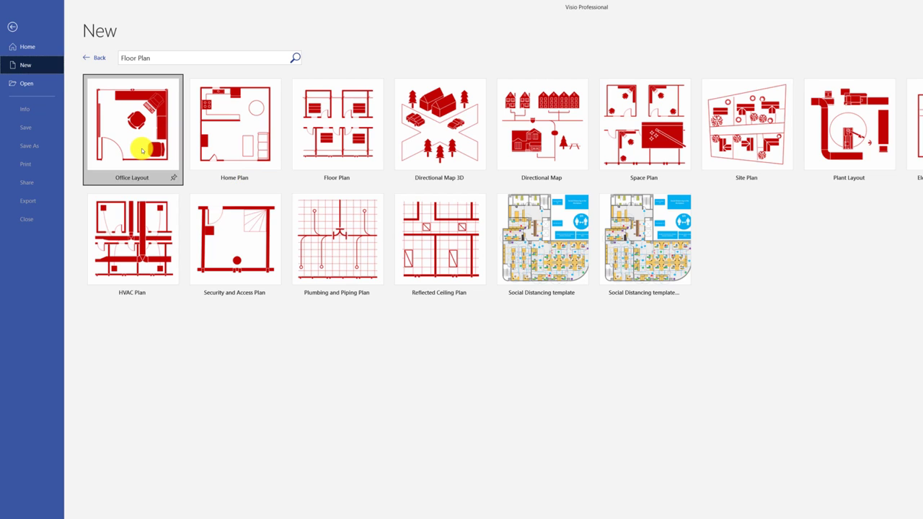
left_click(142, 150)
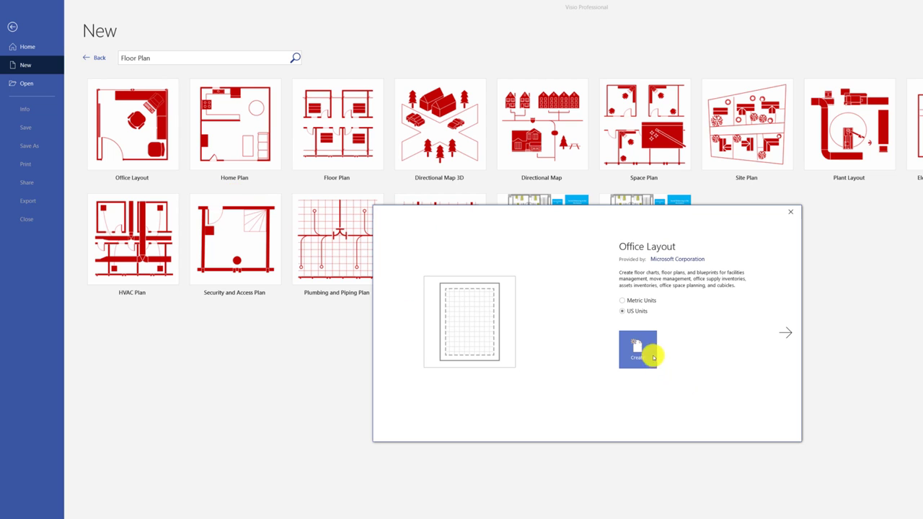
left_click(642, 354)
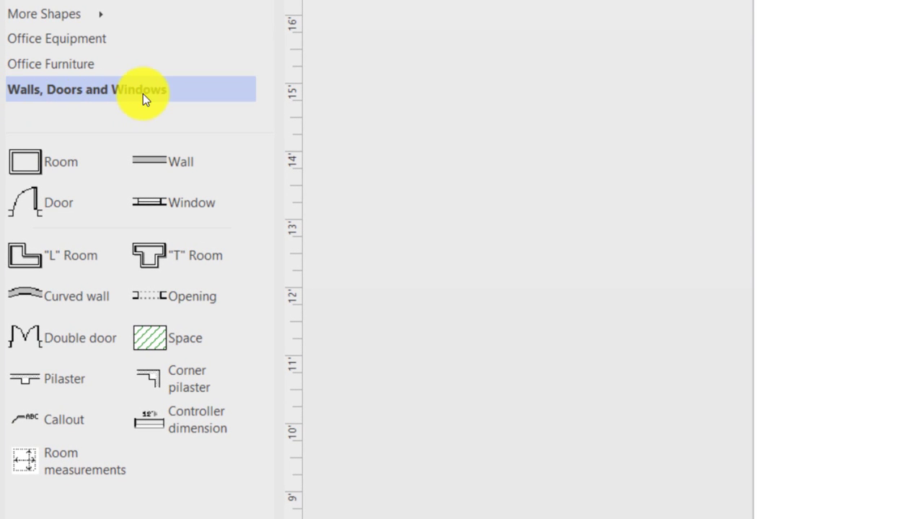
- Place a Room from the Walls, Doors and Windows shapes on the page and resize it to about 7'-7" by 6'
left_click(85, 64)
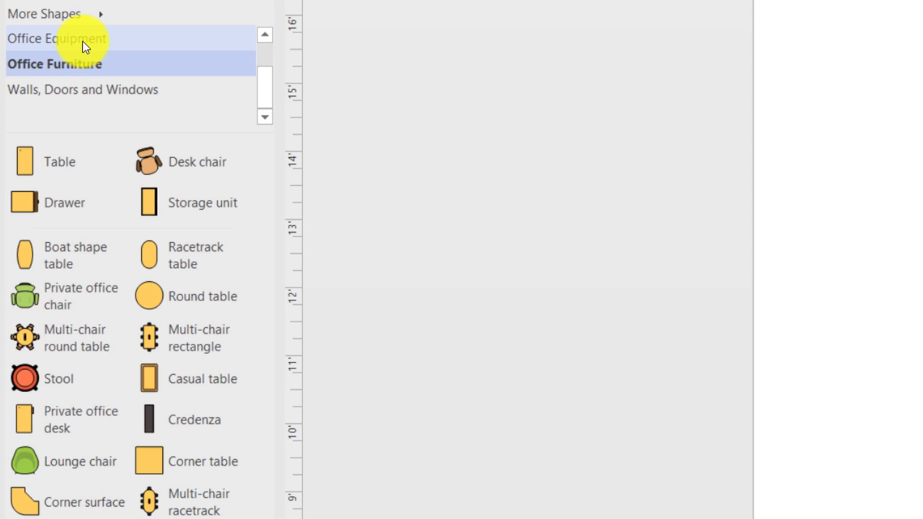
left_click(82, 41)
left_click(82, 89)
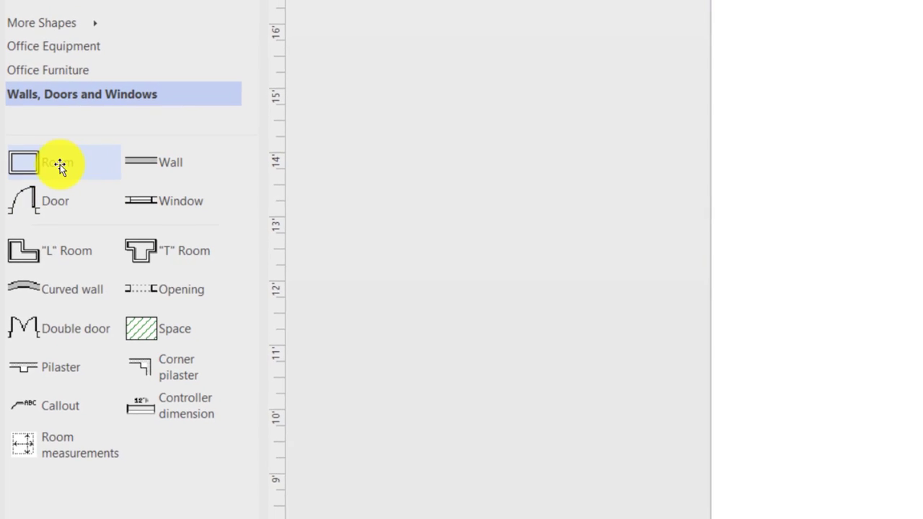
left_click_drag(59, 164, 898, 331)
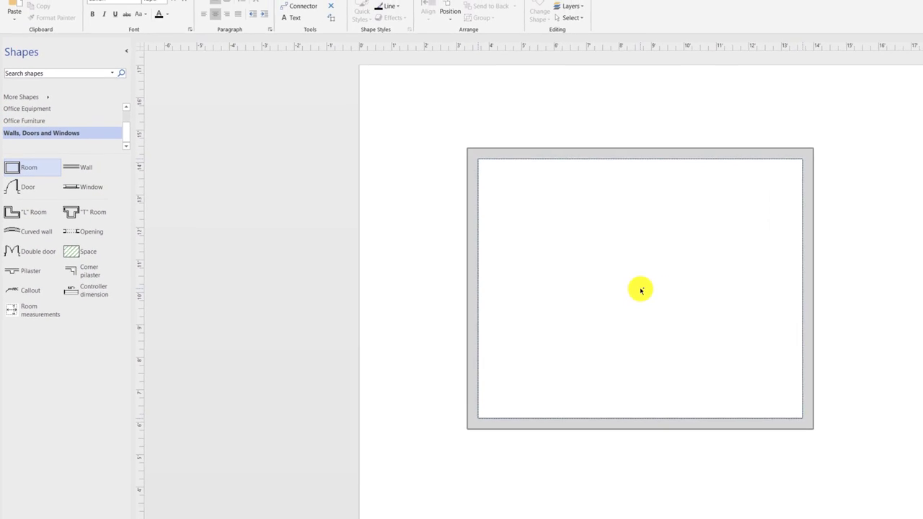
left_click_drag(583, 280, 581, 281)
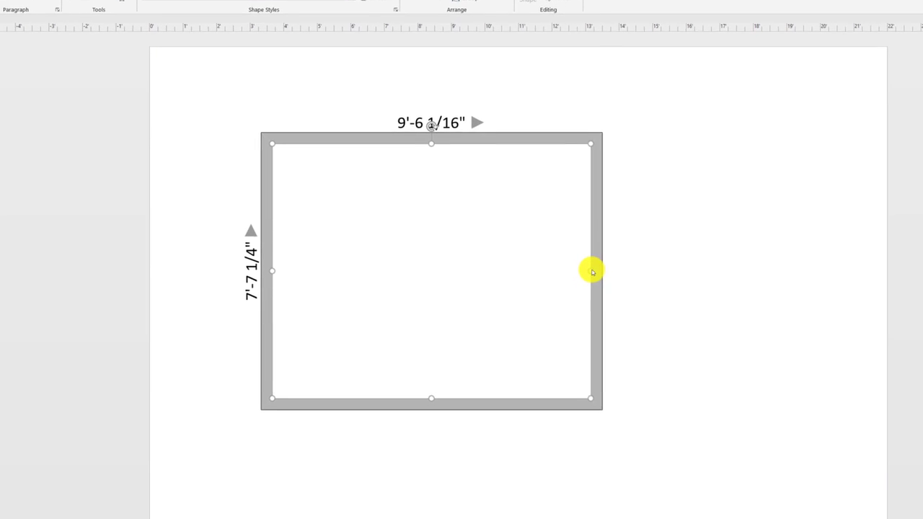
left_click_drag(599, 269, 538, 262)
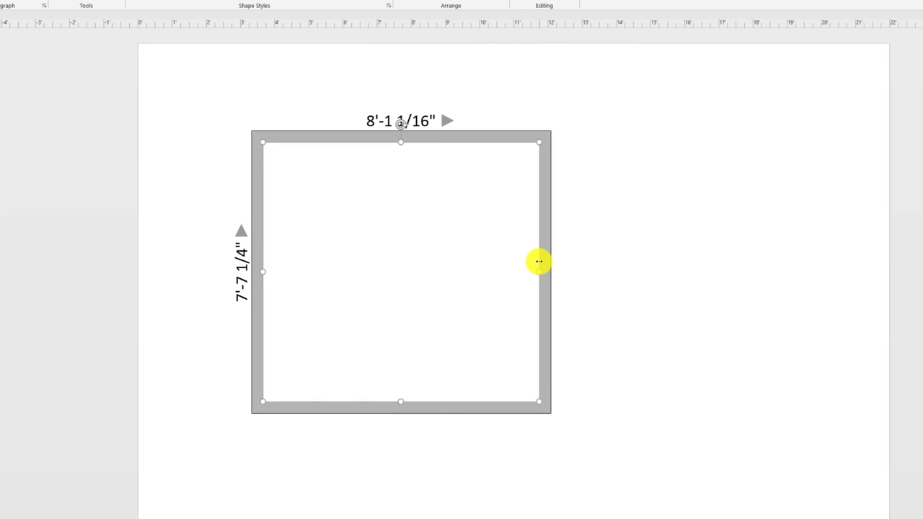
left_click_drag(537, 398, 521, 346)
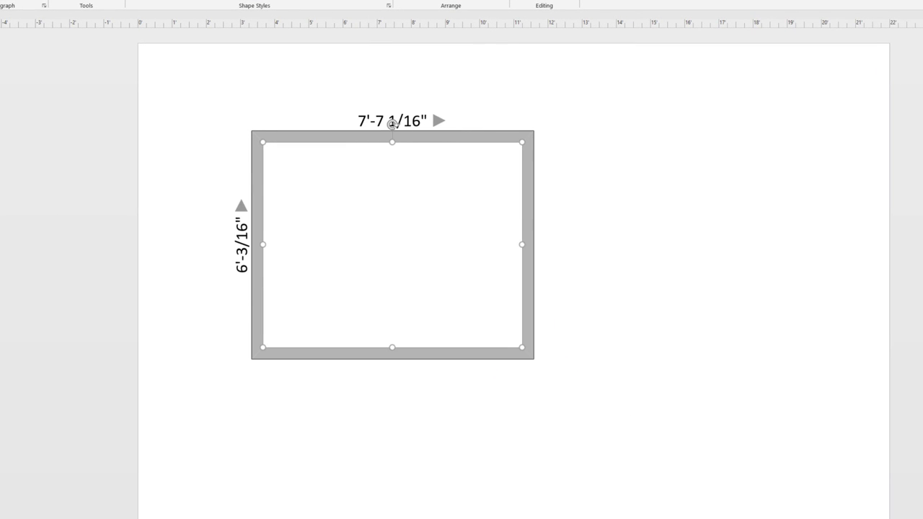
- Add a door to the room's right wall and a window to each of its top and left walls
left_click_drag(22, 137, 529, 214)
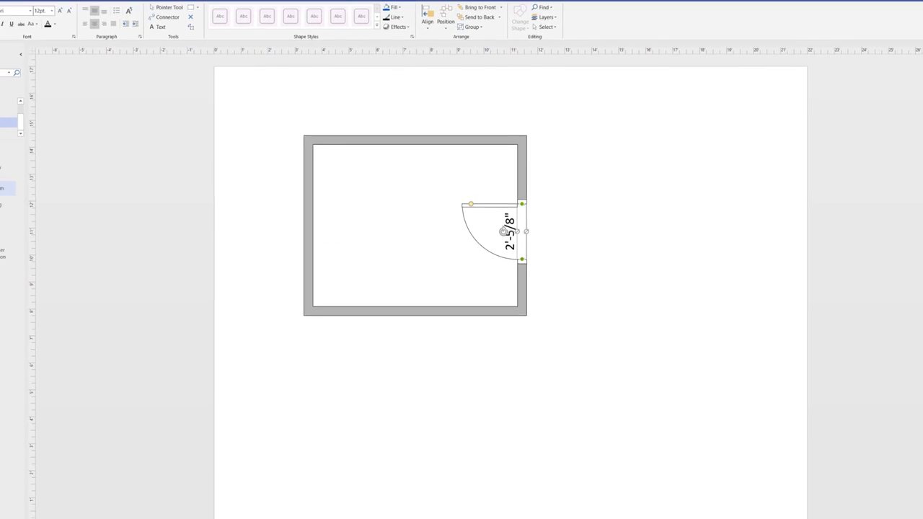
left_click_drag(0, 167, 414, 139)
left_click_drag(51, 165, 338, 215)
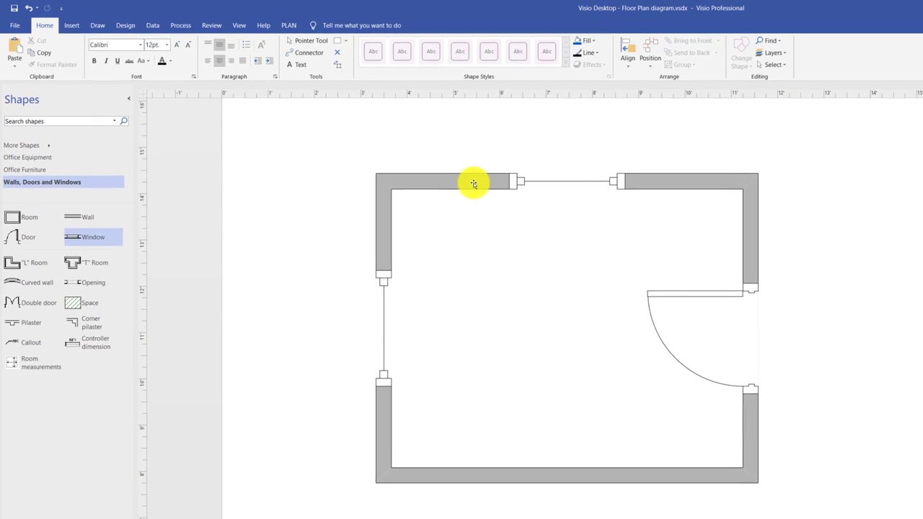
- Check the room's width and length in its shape data properties
left_click(479, 186)
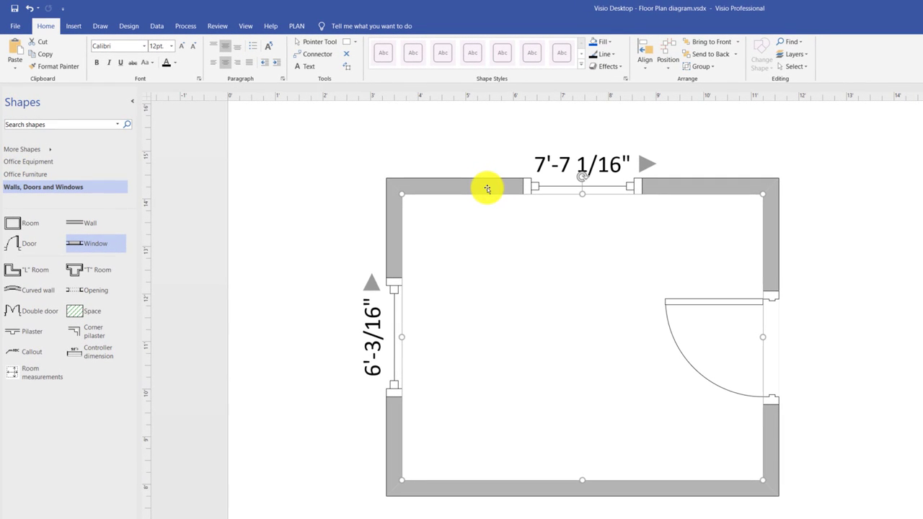
right_click(487, 189)
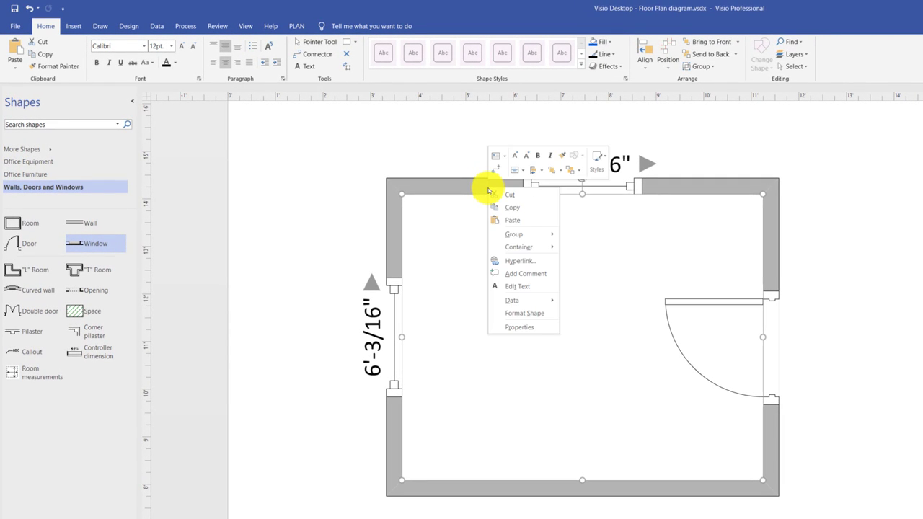
left_click(519, 327)
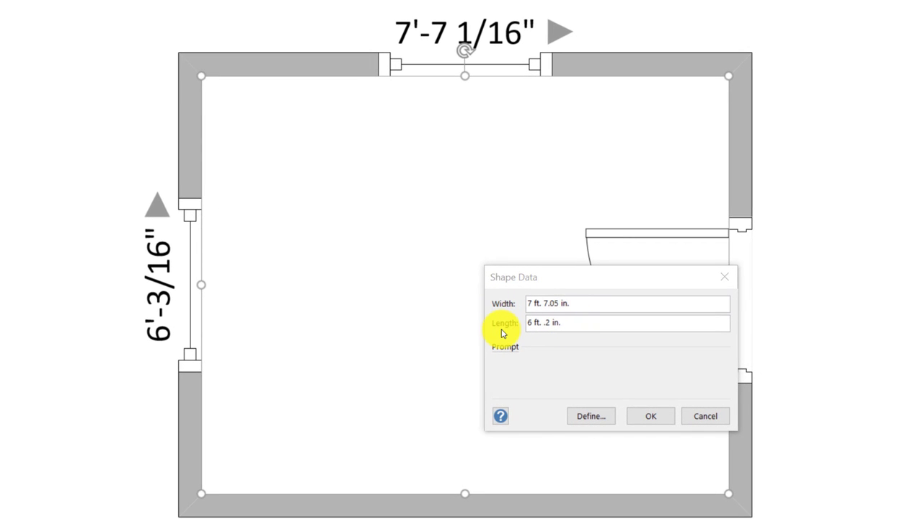
left_click(650, 416)
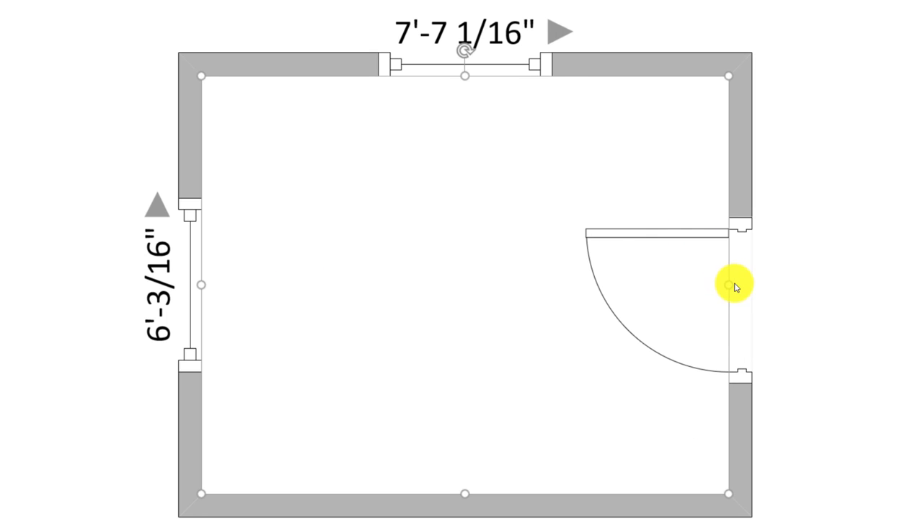
- Reverse the door's in/out opening so that it swings outside the room
left_click(703, 239)
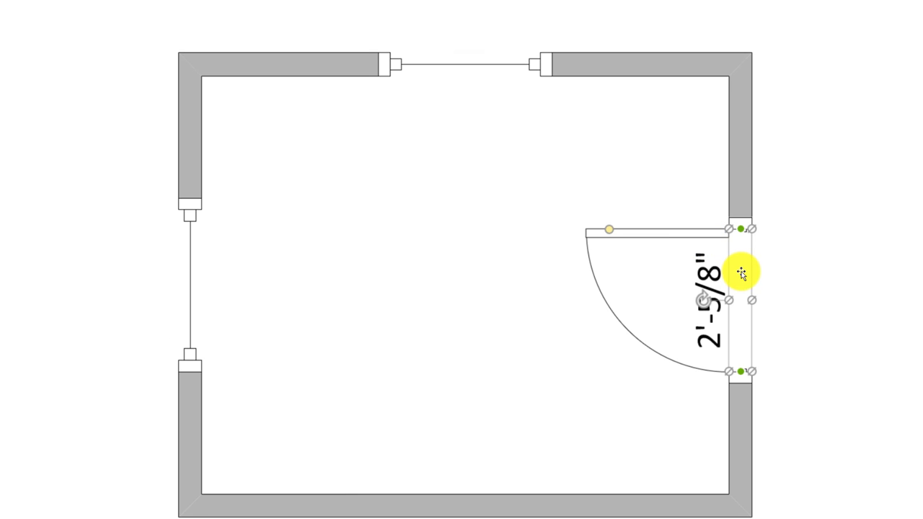
right_click(741, 273)
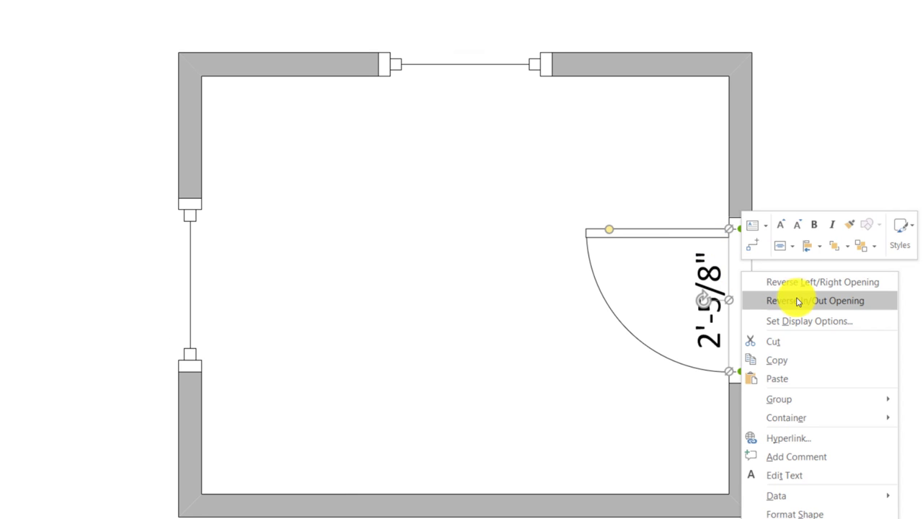
left_click(815, 301)
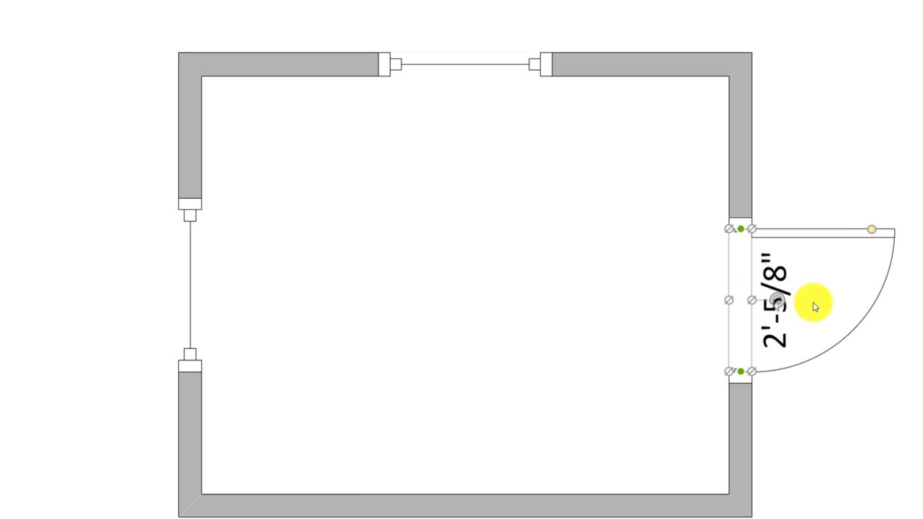
- Try showing the Header and Panel closed components for doors in the display options, and undo the change
right_click(787, 287)
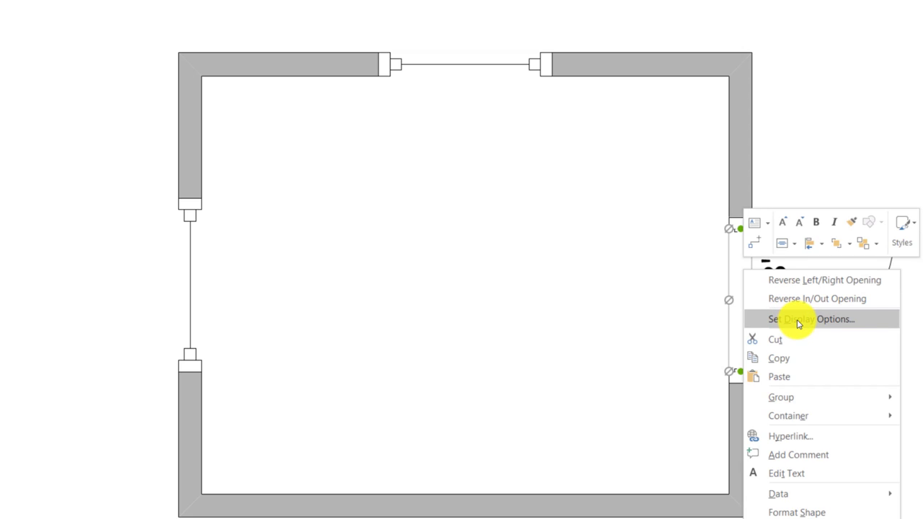
left_click(797, 319)
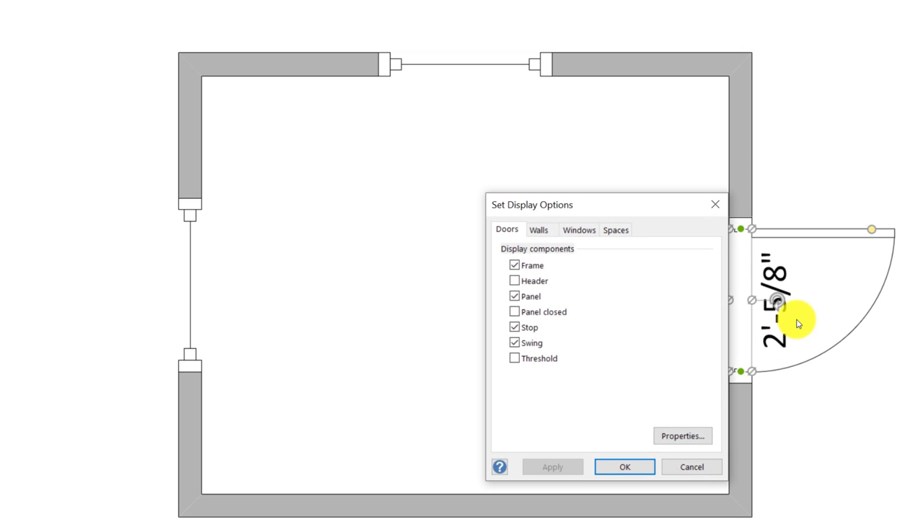
left_click(512, 280)
left_click(512, 310)
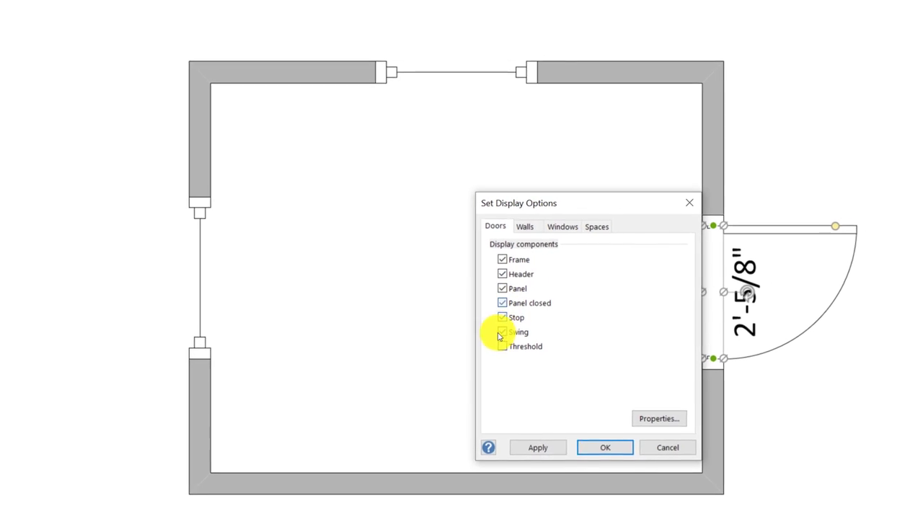
left_click(588, 225)
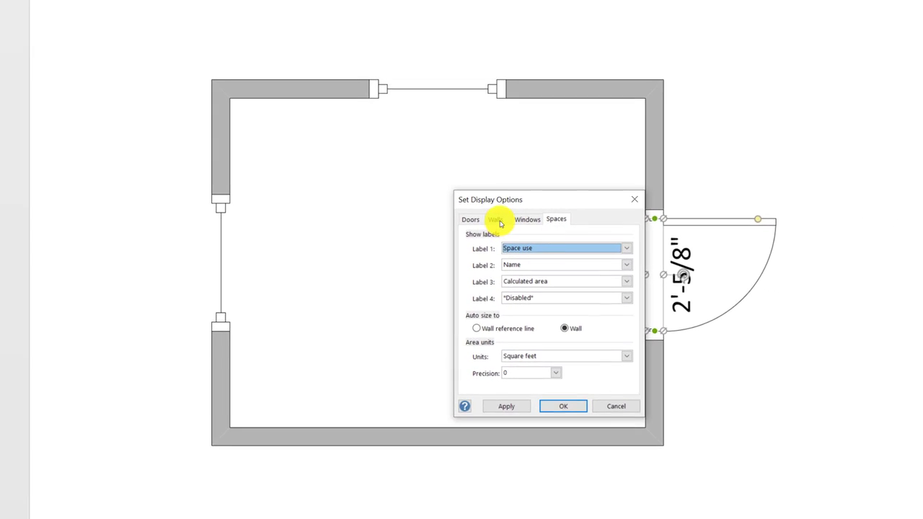
left_click(549, 392)
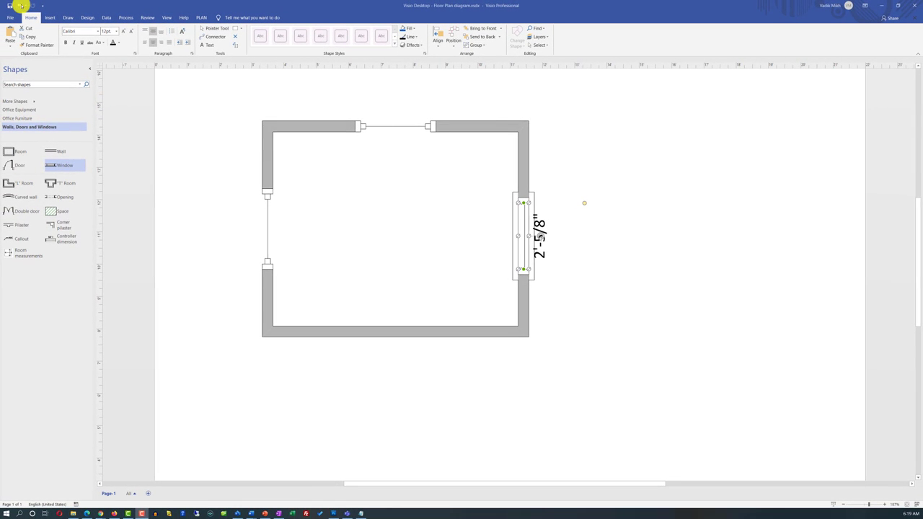
key("Tab")
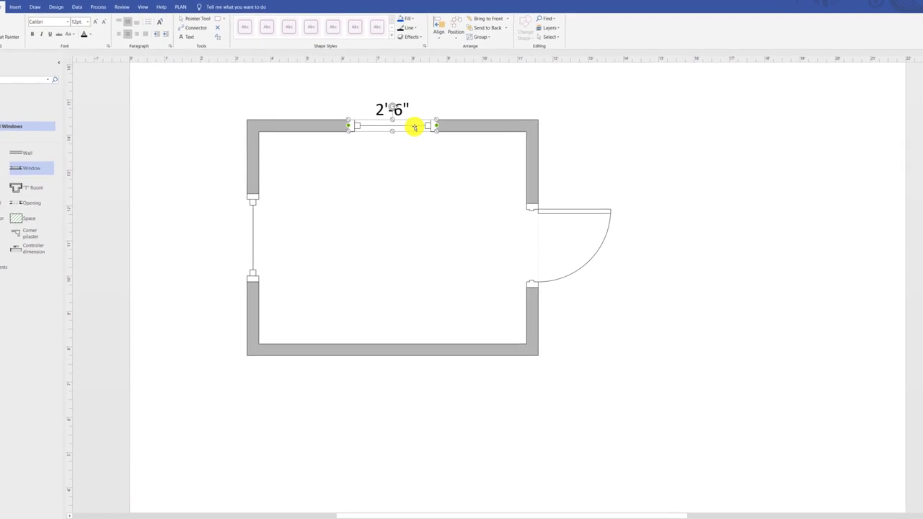
right_click(443, 127)
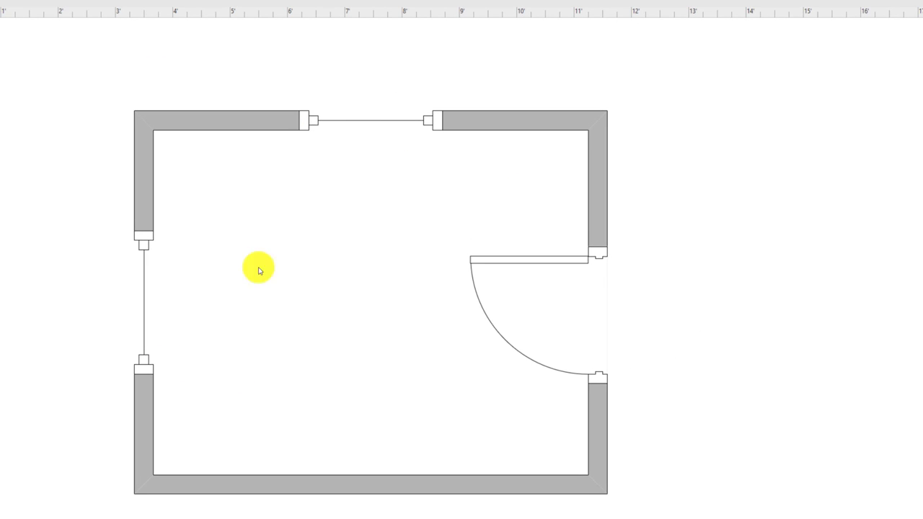
- Label the room "Living Area"
left_click(247, 126)
double_click(280, 361)
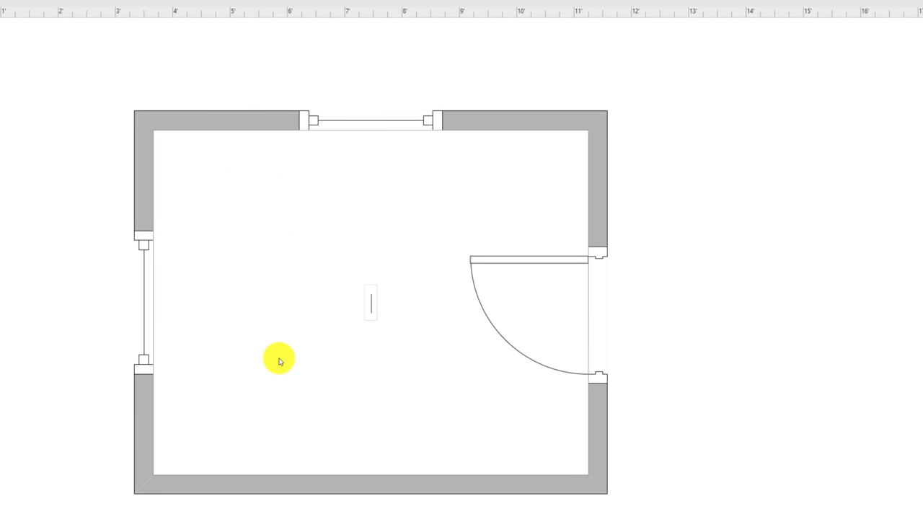
type("Living Area")
key("Escape")
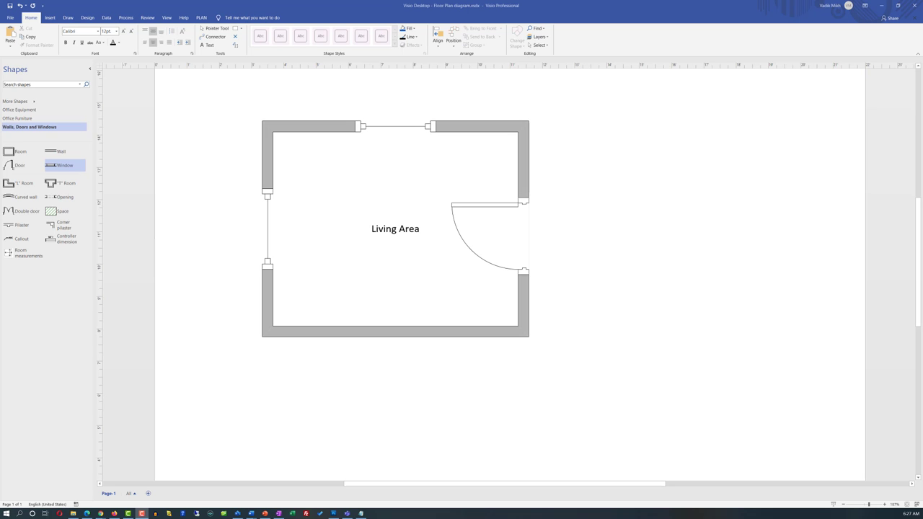
- Try adding a second Room against the door side of the Living Area, and delete it again
left_click_drag(16, 151, 691, 264)
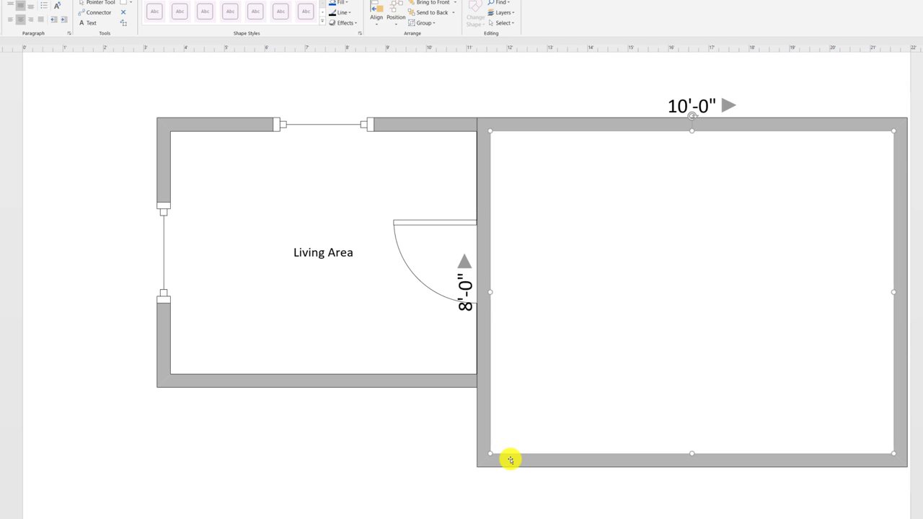
key("Delete")
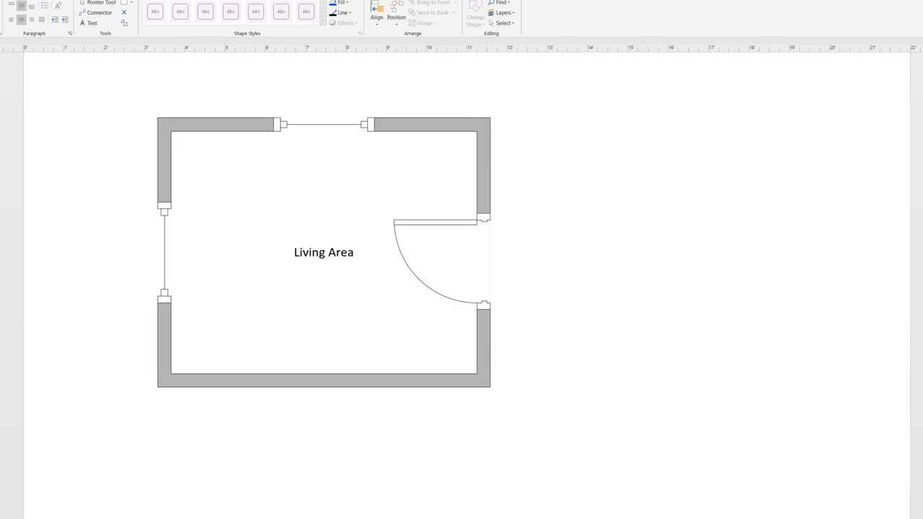
- Enlarge the existing room from its corner so that it fills most of the page
left_click(478, 371)
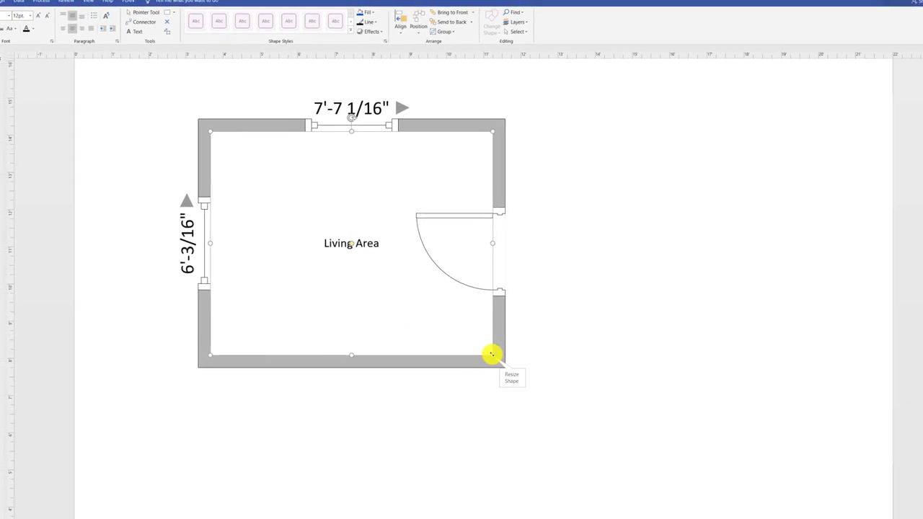
left_click_drag(499, 346, 678, 480)
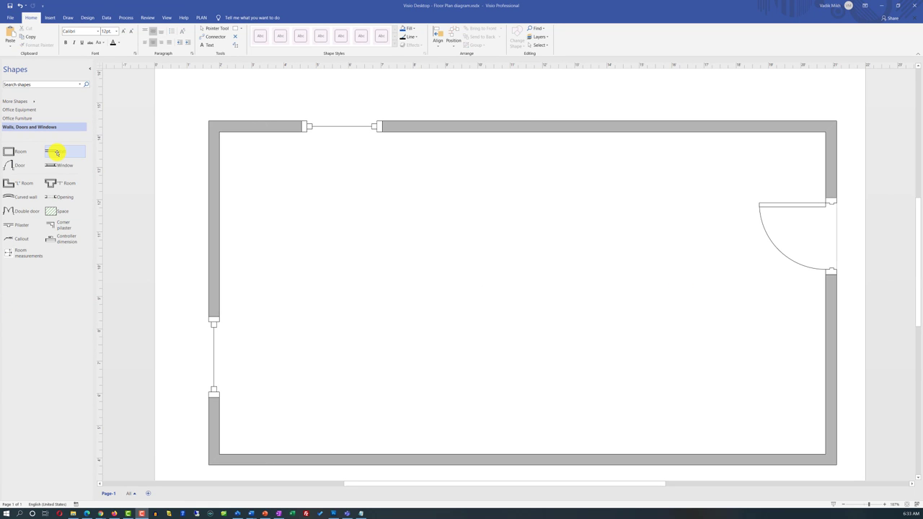
- Place a Wall inside the room and attach one end to the inside of the upper wall, near the room's middle
left_click_drag(56, 152, 551, 248)
left_click_drag(421, 246, 439, 190)
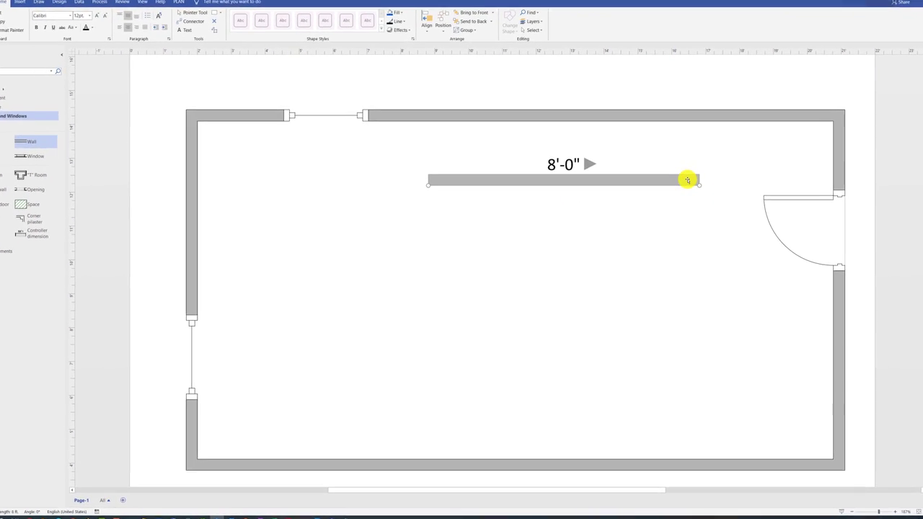
left_click_drag(687, 180, 761, 332)
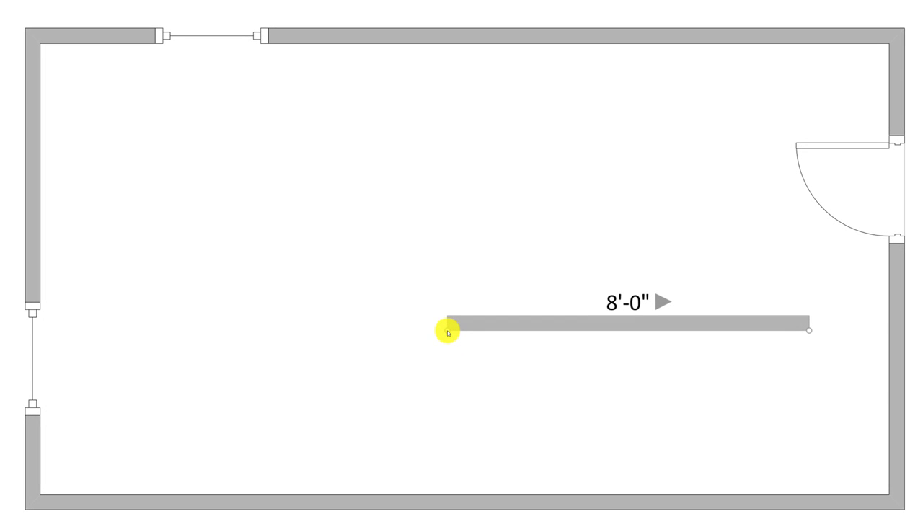
left_click_drag(448, 333, 620, 44)
left_click_drag(808, 330, 620, 354)
left_click_drag(630, 311, 478, 303)
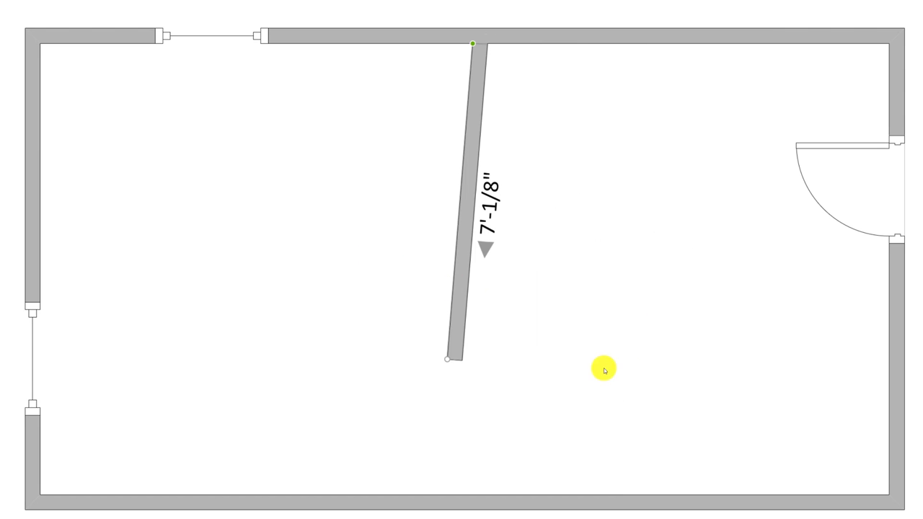
- Straighten the partition wall to vertical and extend its free end to the inside of the lower wall
left_click_drag(447, 361, 469, 363)
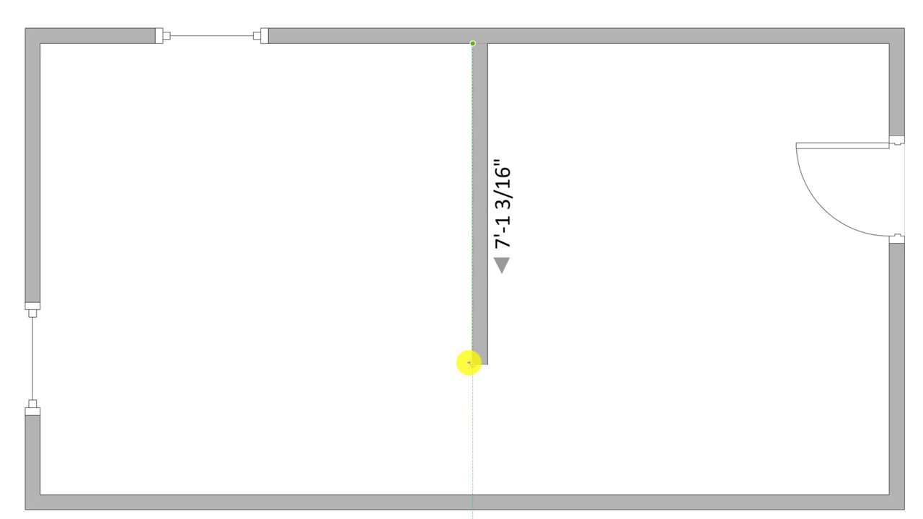
left_click_drag(468, 363, 469, 363)
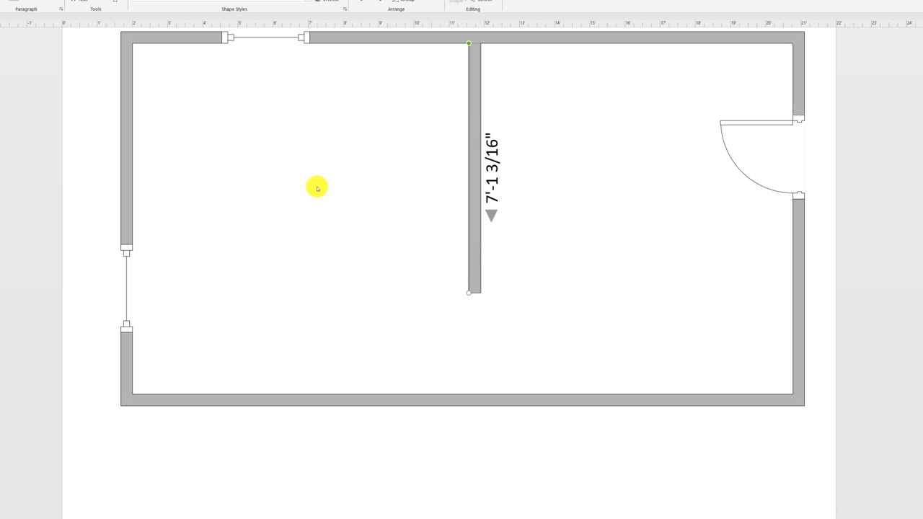
left_click_drag(468, 294, 469, 394)
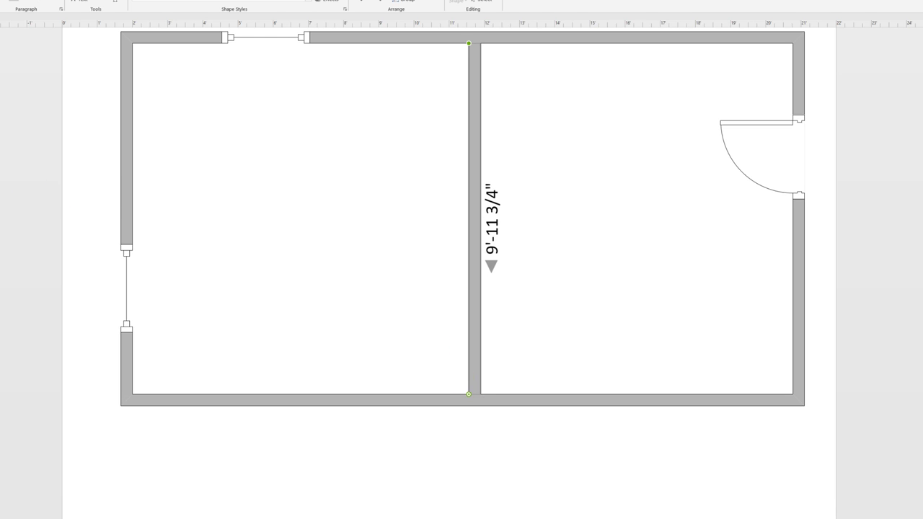
- Insert an Opening in the upper half of the partition wall and widen it downward
left_click_drag(404, 184, 469, 184)
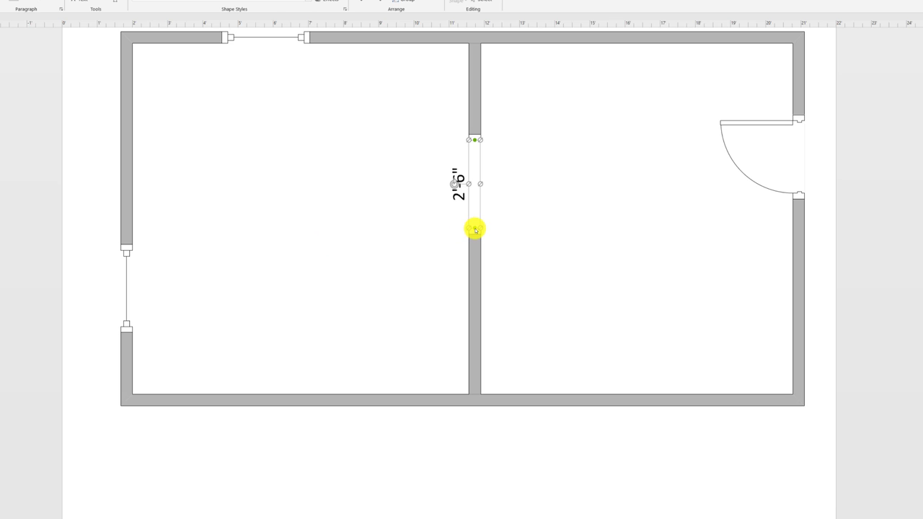
left_click_drag(474, 228, 474, 261)
left_click(229, 257)
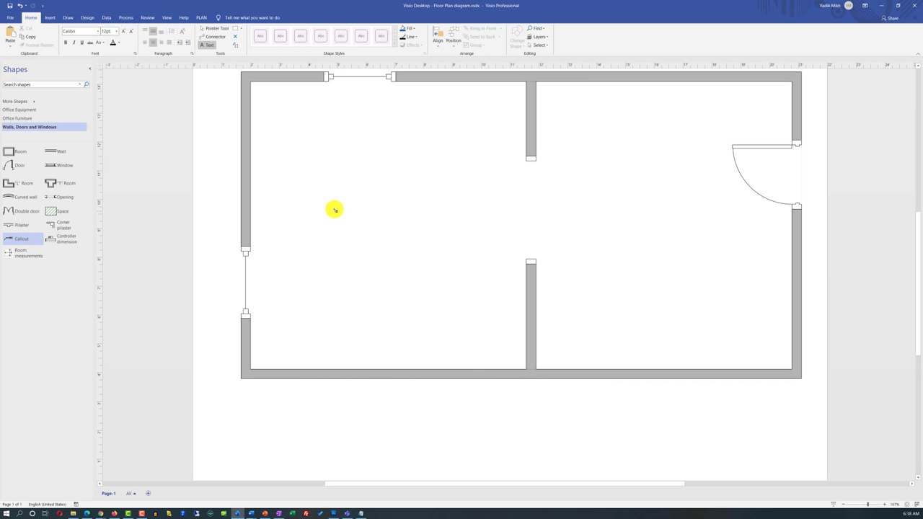
- Label the windowed room "Living Area", and copy that label as "Kitchen" in the door-side room and "Patio" outside the door
left_click(332, 205)
type("Living Area")
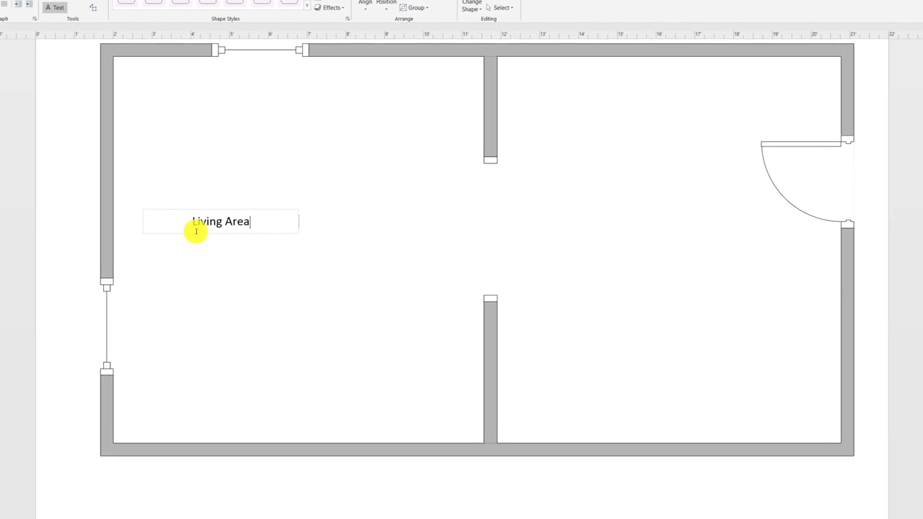
key("Escape")
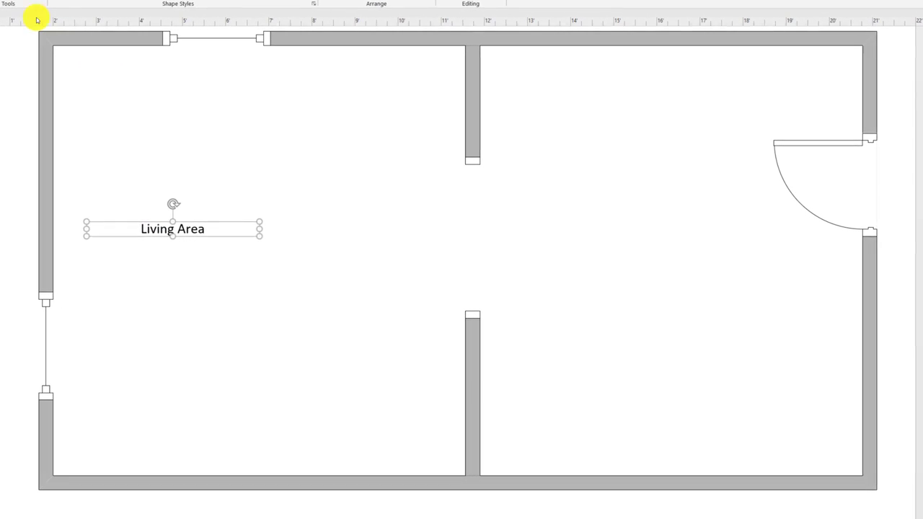
left_click_drag(226, 223, 306, 234)
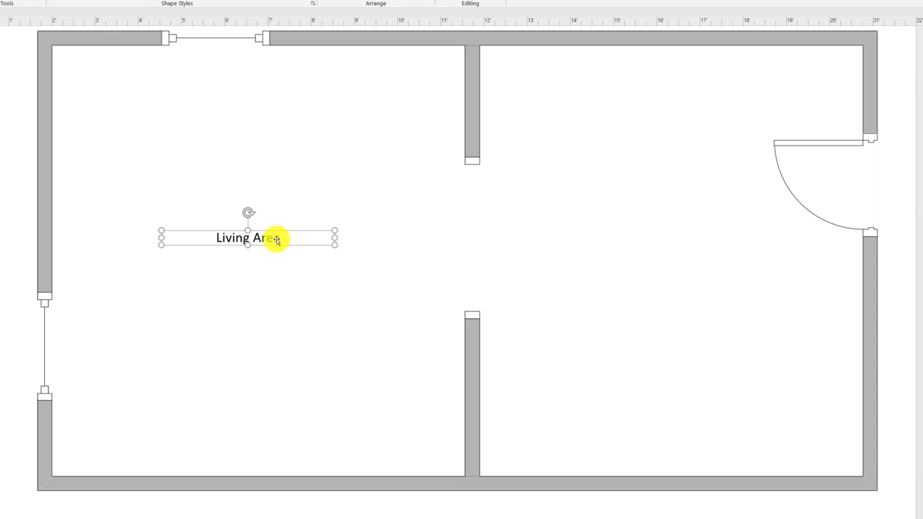
right_click(280, 234)
left_click_drag(274, 233, 687, 254)
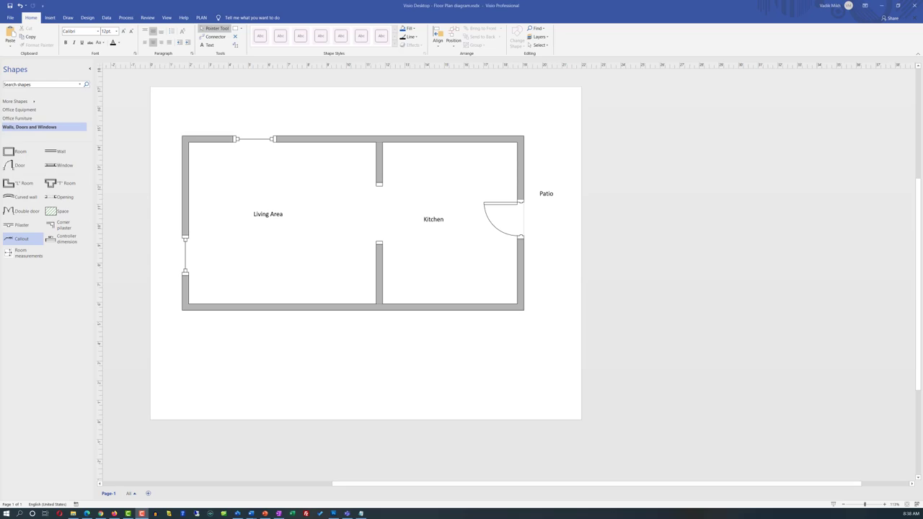
- Add a wall about 7'-2" long running straight down from the lower wall beneath the Living Area
left_click_drag(63, 153, 245, 372)
left_click_drag(174, 380, 191, 317)
left_click_drag(359, 409, 248, 489)
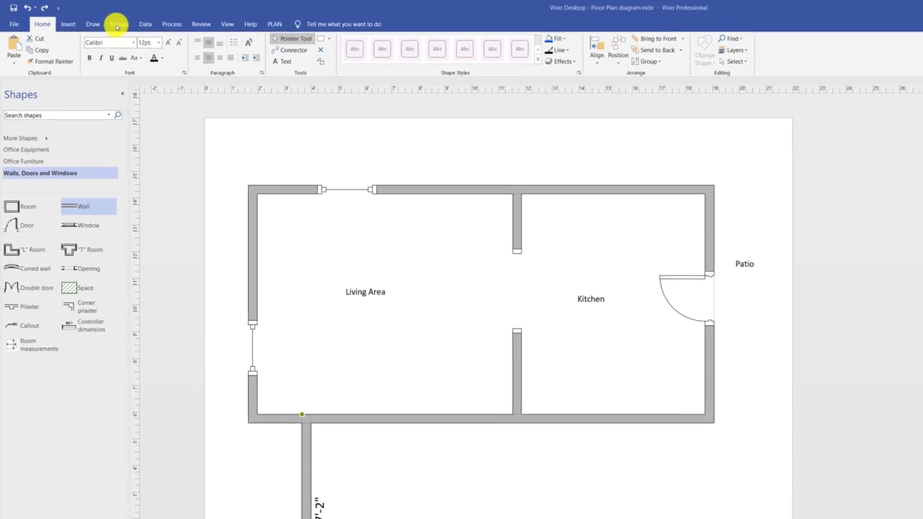
- Turn on Auto Size for the page so that it expands with the drawing
left_click(117, 25)
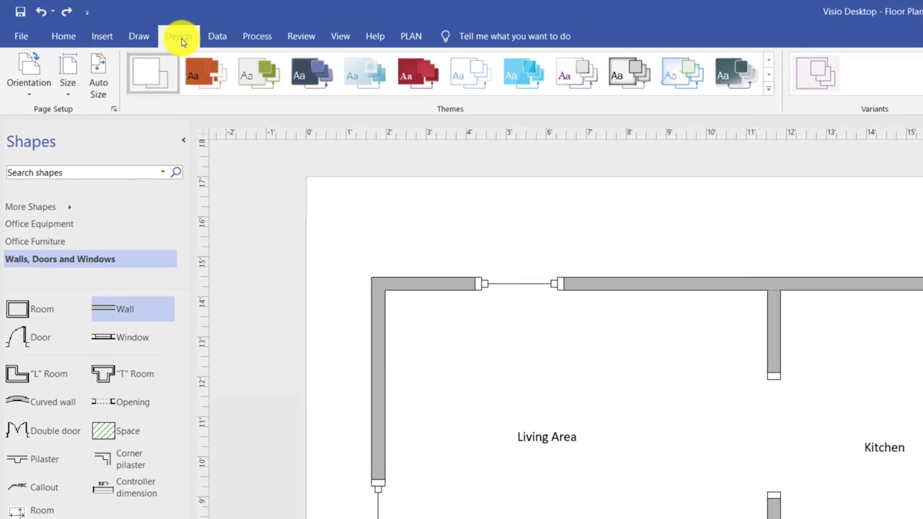
left_click(101, 81)
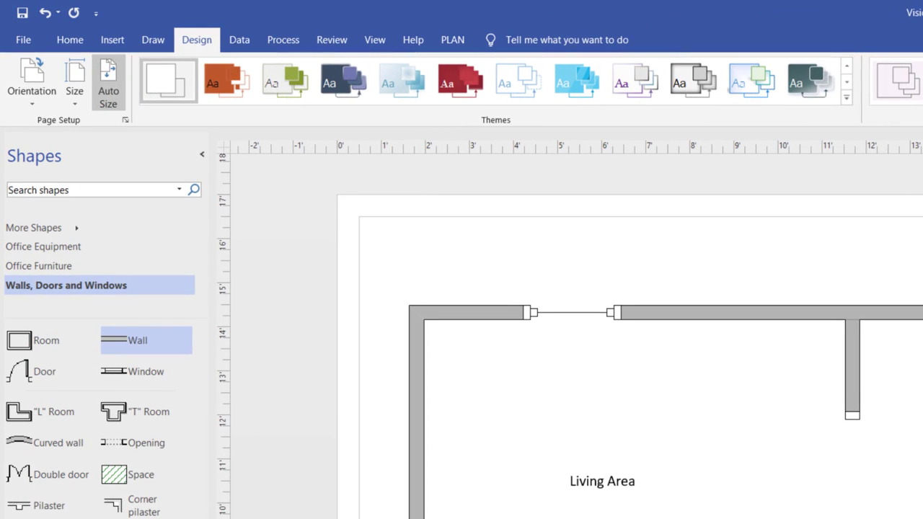
scroll(461, 433, "down", 10)
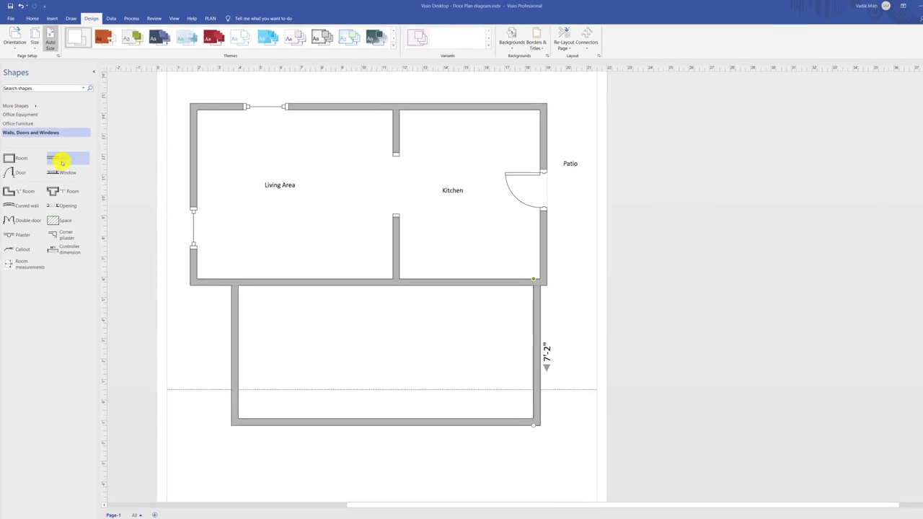
- Add a vertical partition wall about 7'-2" long that divides the lower enclosure into a smaller and a larger room
left_click_drag(62, 163, 347, 350)
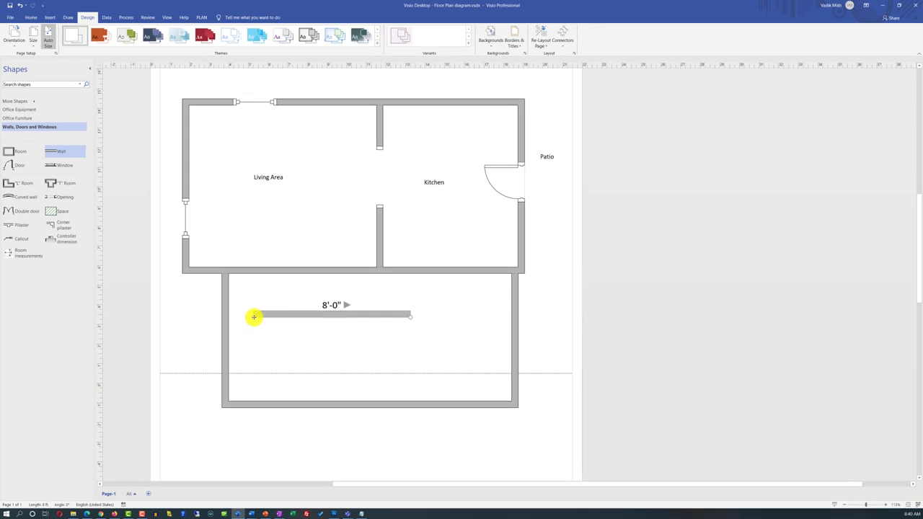
left_click_drag(253, 321, 329, 271)
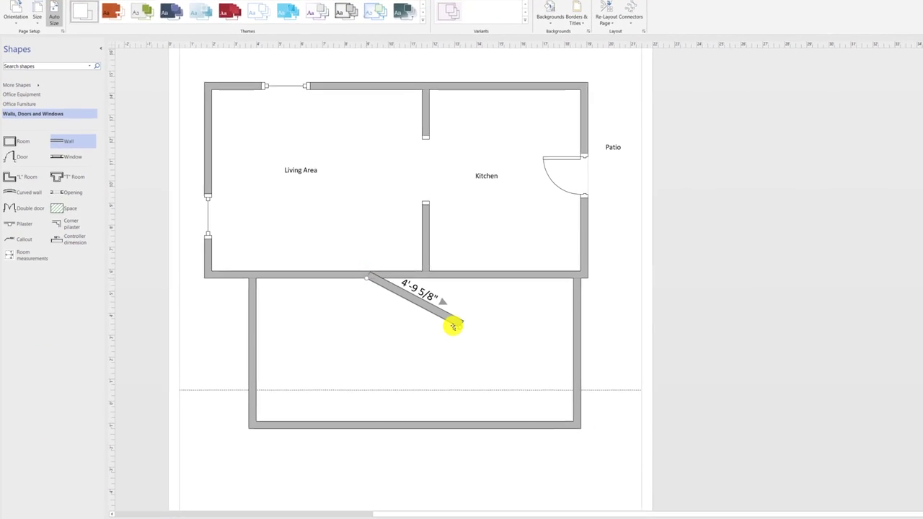
left_click_drag(453, 326, 347, 425)
left_click_drag(439, 476, 447, 476)
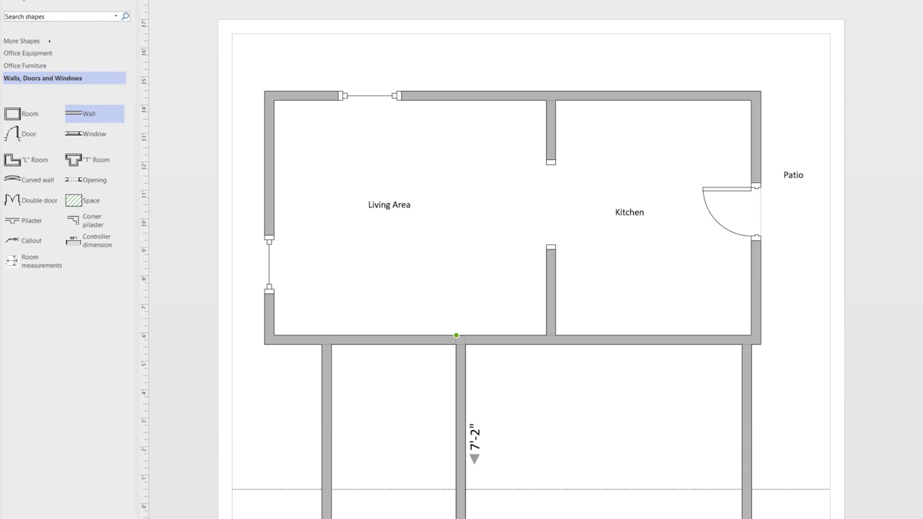
- Copy the Living Area label into the two lower rooms as "Bathroom" for the smaller one and "Office area" for the larger
left_click(399, 205)
key("ctrl+c")
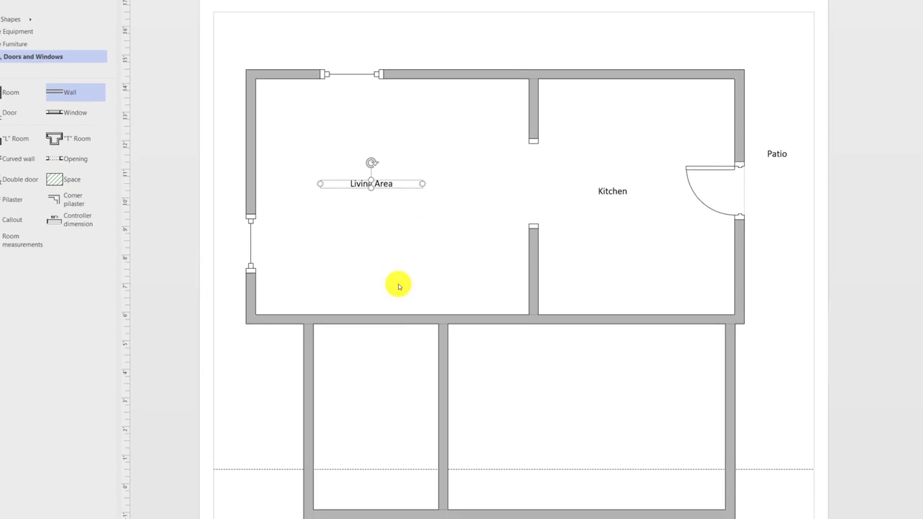
key("ctrl+v")
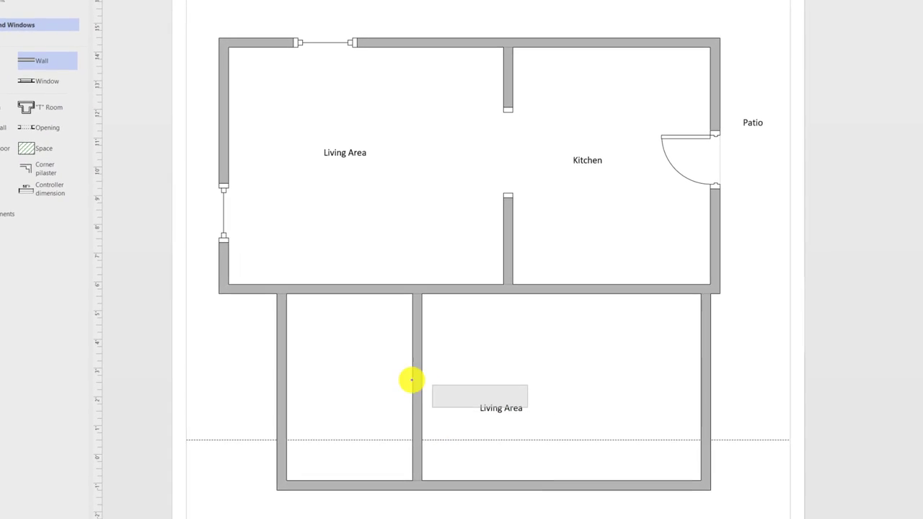
left_click_drag(509, 413, 301, 402)
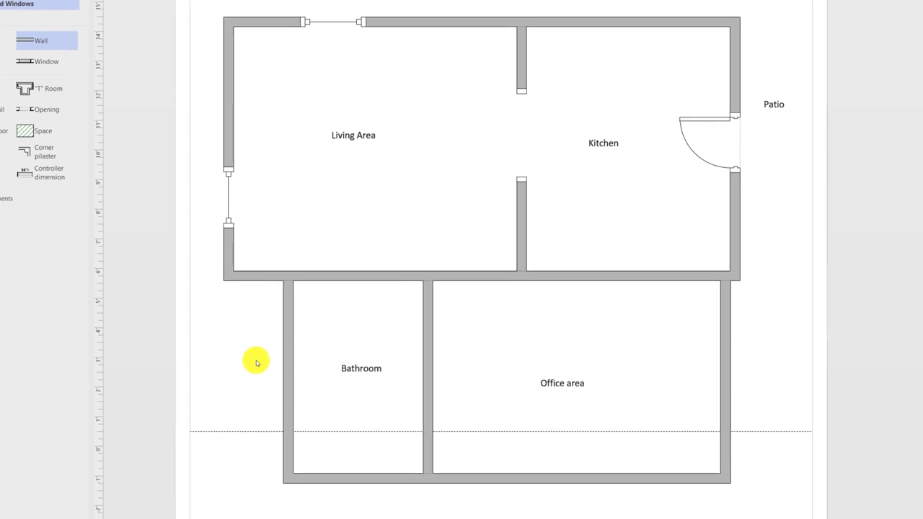
- Move the Bathroom's outer wall in line with the Living Area's outer wall and extend the bottom wall to meet it
left_click(322, 359)
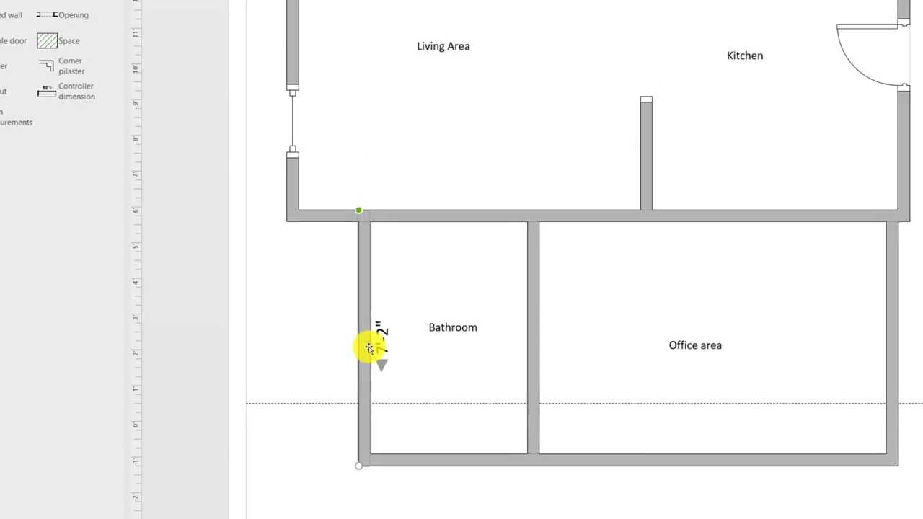
left_click_drag(395, 321, 317, 310)
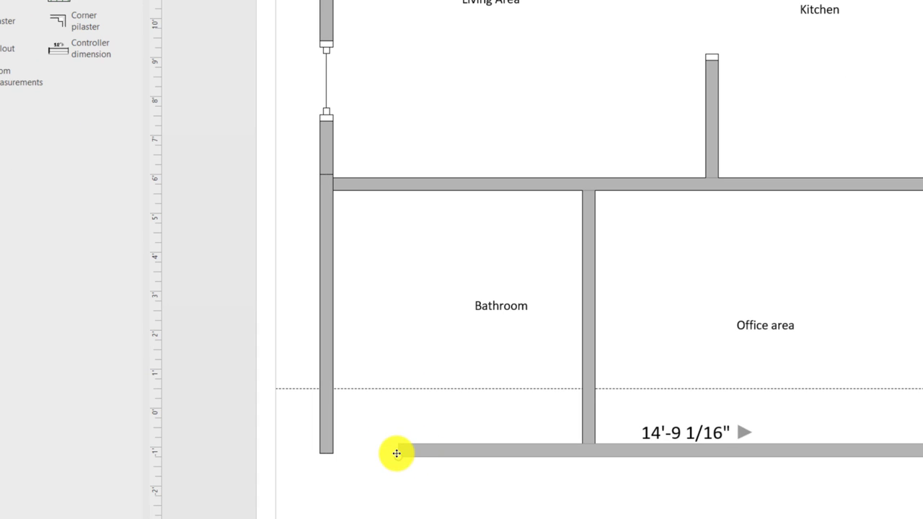
left_click_drag(345, 450, 326, 453)
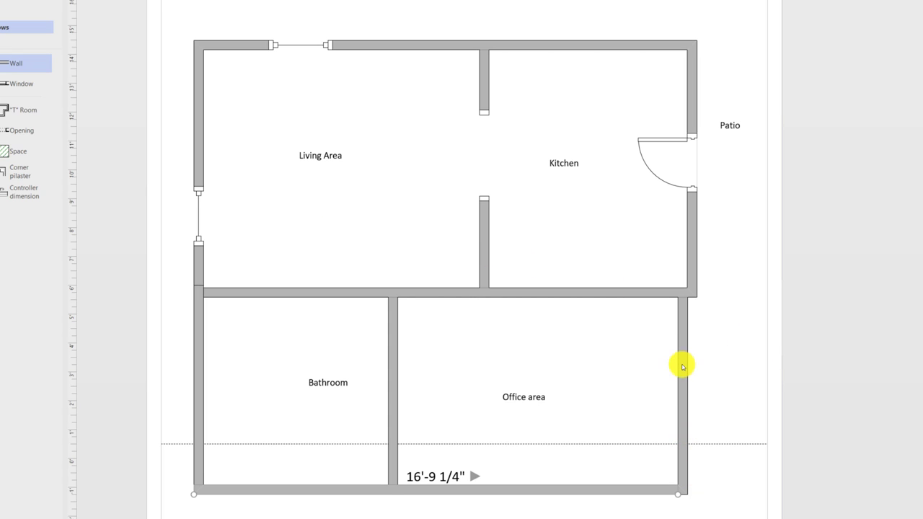
- Align the Office area's outer wall with the Kitchen's outer wall, and reposition the Bathroom and Office area labels within their rooms
left_click(684, 386)
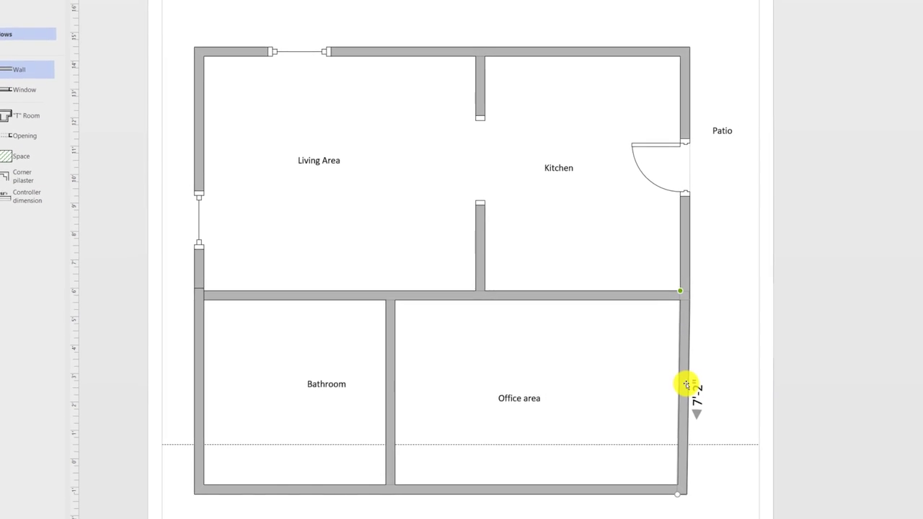
left_click(257, 440)
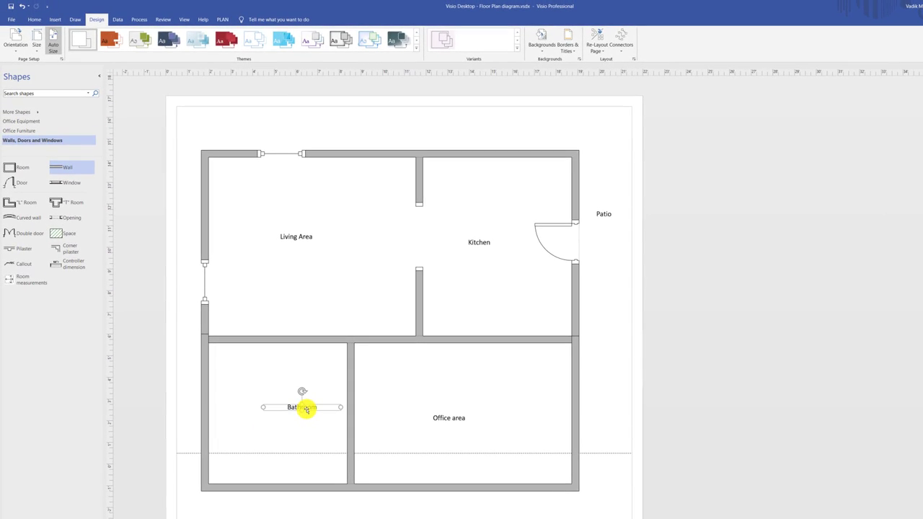
left_click(445, 419)
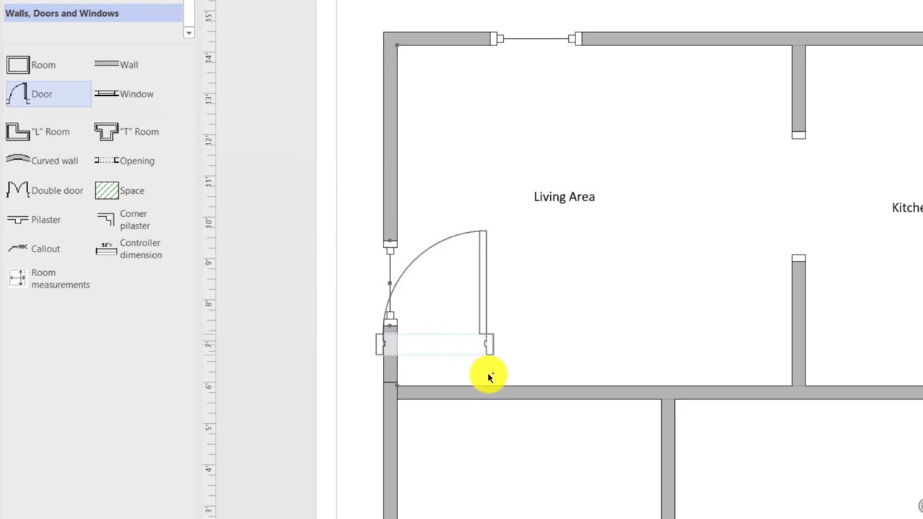
- Insert a Door in the wall between Living Area and Bathroom, and another in the wall between Bathroom and Office area
left_click_drag(552, 400, 536, 391)
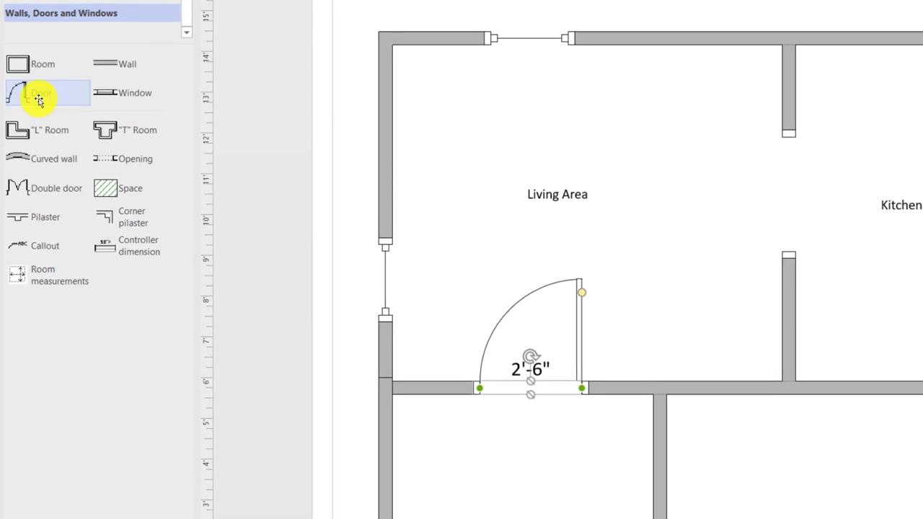
left_click_drag(36, 93, 614, 513)
mouse_move(485, 404)
left_mouse_down()
mouse_move(480, 398)
mouse_move(494, 409)
left_mouse_up()
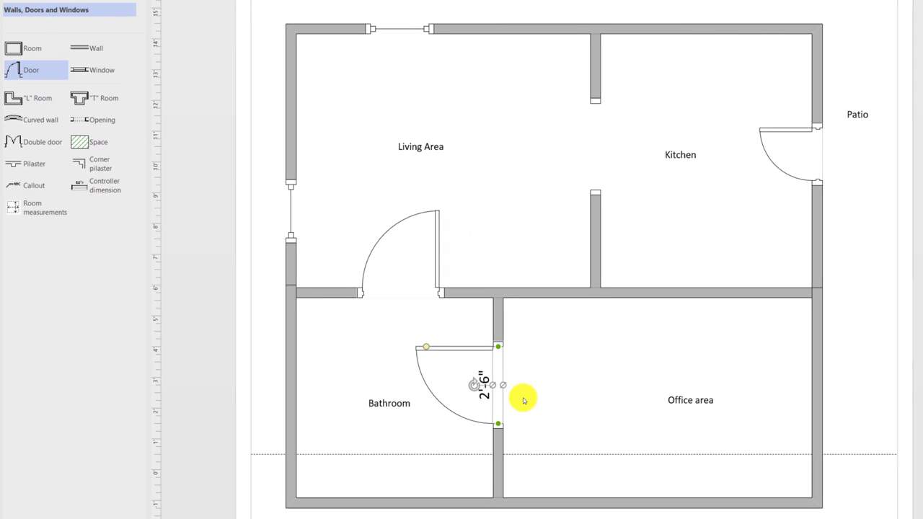
- Try placing an Opening in the wall between the Kitchen and the Office area
left_click_drag(78, 120, 599, 295)
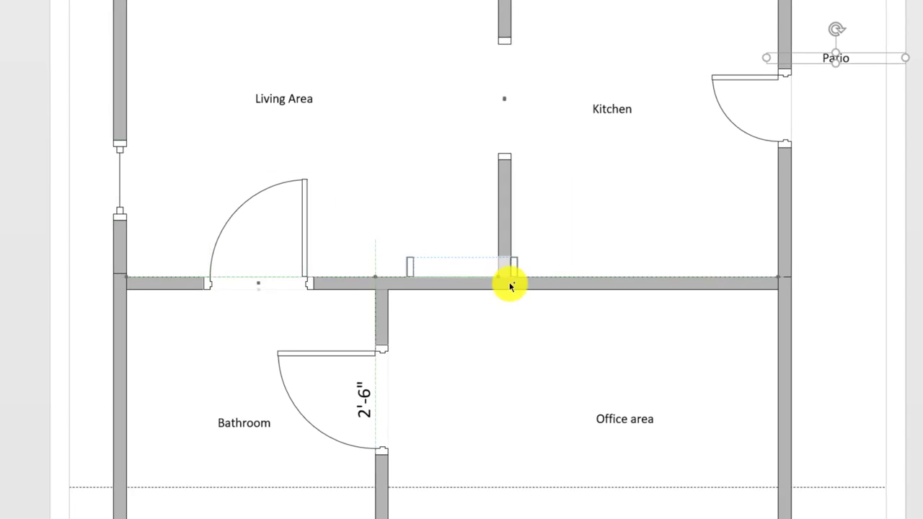
left_click_drag(509, 286, 625, 287)
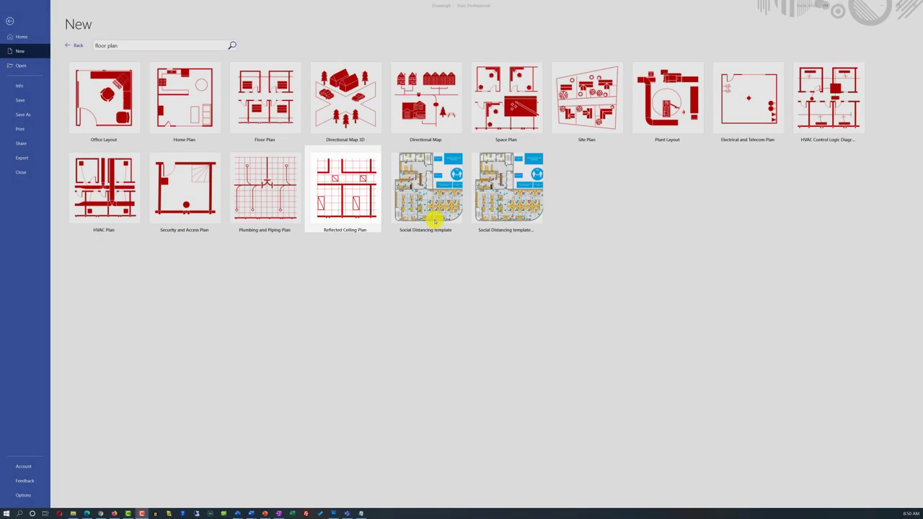
- Look at the Social Distancing template among the floor plan templates
left_click(429, 216)
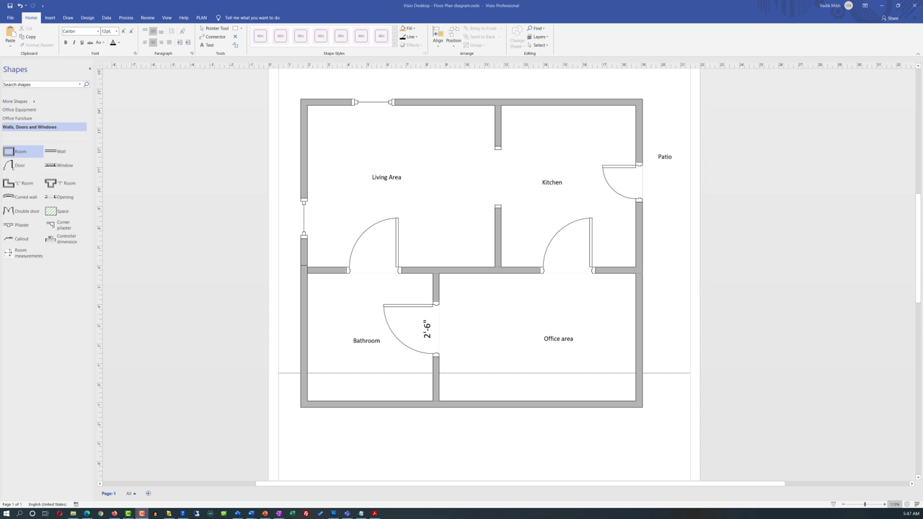
- Enclose a new room on the outer side of the Living Area and Bathroom with Walls, its outer wall about 15'-4" long
left_click_drag(62, 151, 268, 128)
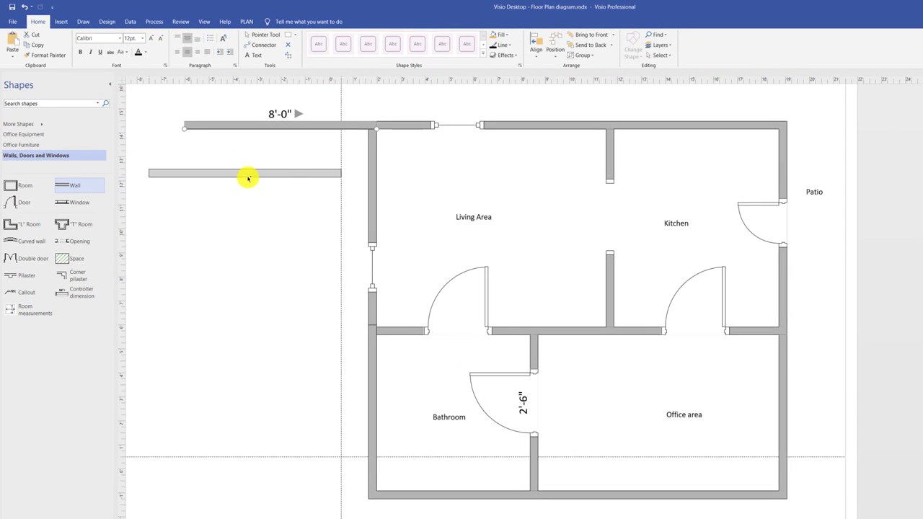
left_click_drag(340, 177, 189, 296)
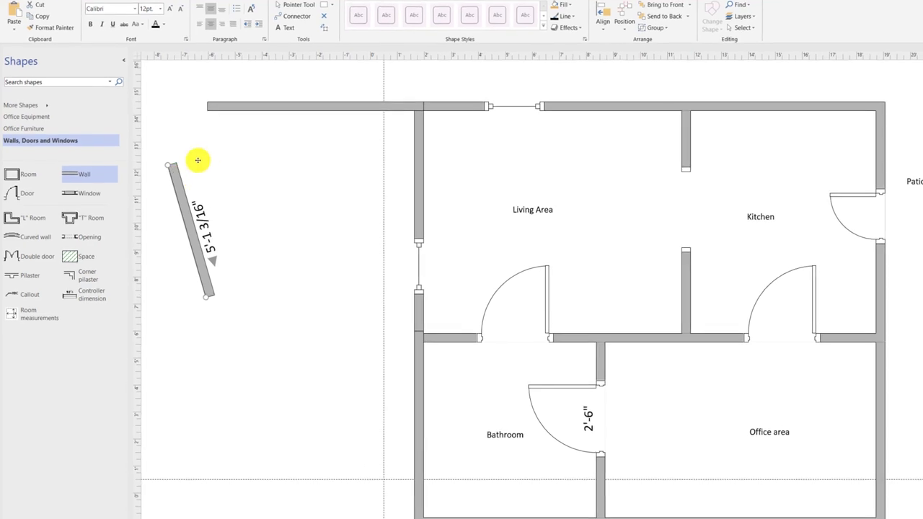
left_click_drag(171, 167, 206, 110)
left_click_drag(294, 234, 249, 241)
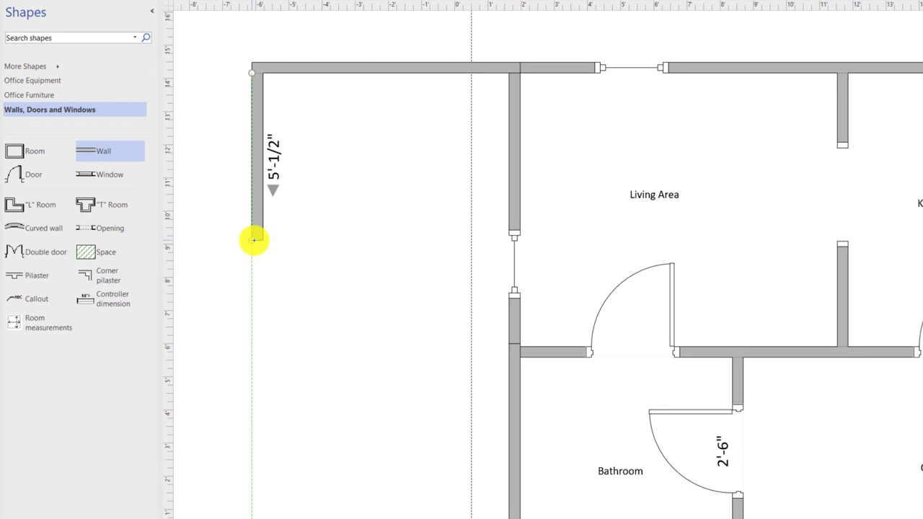
left_click_drag(248, 515, 253, 516)
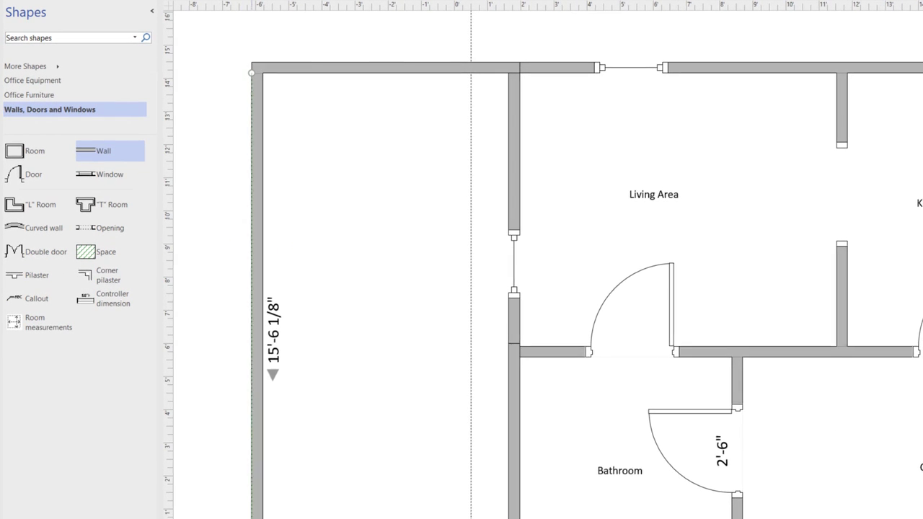
left_click_drag(254, 432, 221, 433)
- Label the new room Family Room, and replace the window in its wall shared with the Living Area with an Opening about 3'-9" wide
left_click(649, 199)
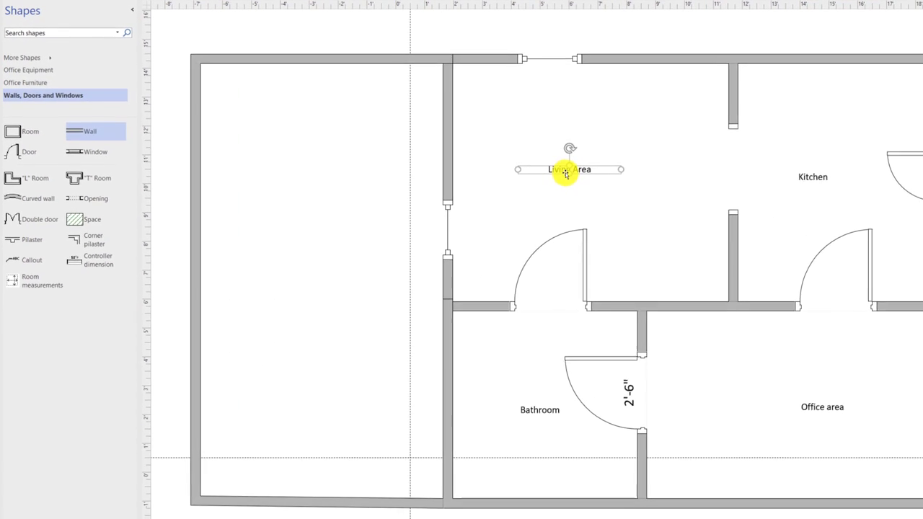
left_click(296, 236)
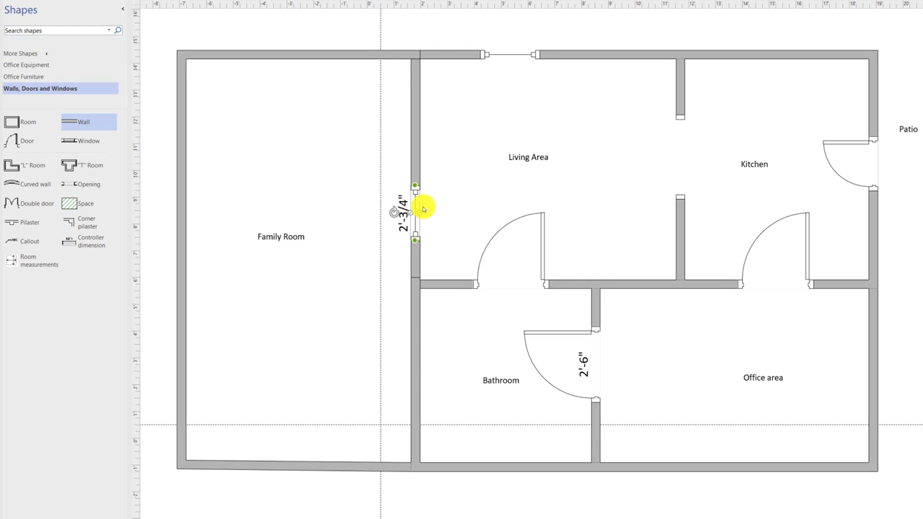
left_click(396, 186)
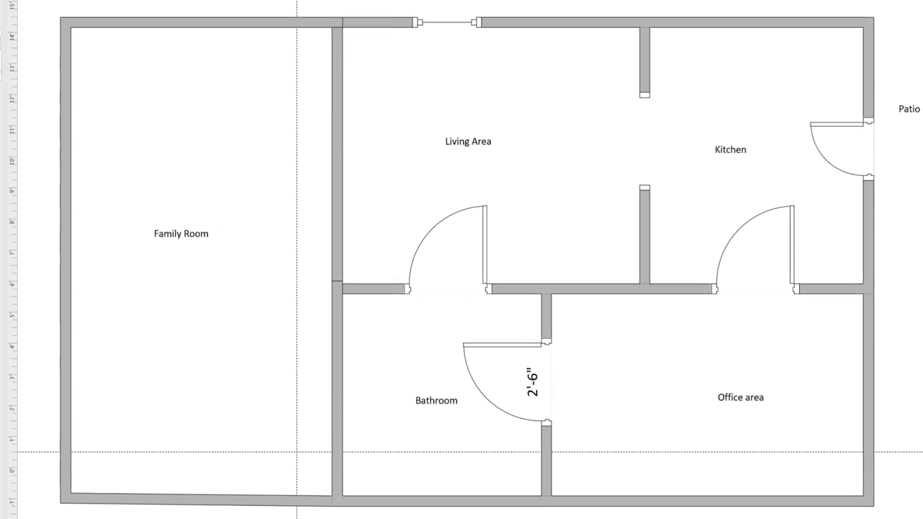
left_click_drag(1, 209, 370, 209)
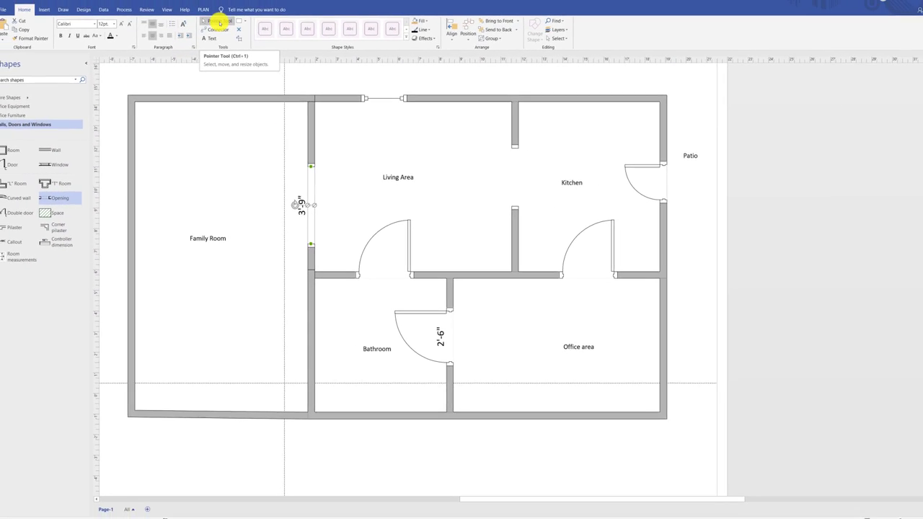
- Select all walls, doors, windows and labels of the rooms and move them right and down on the page
left_click_drag(111, 78, 284, 206)
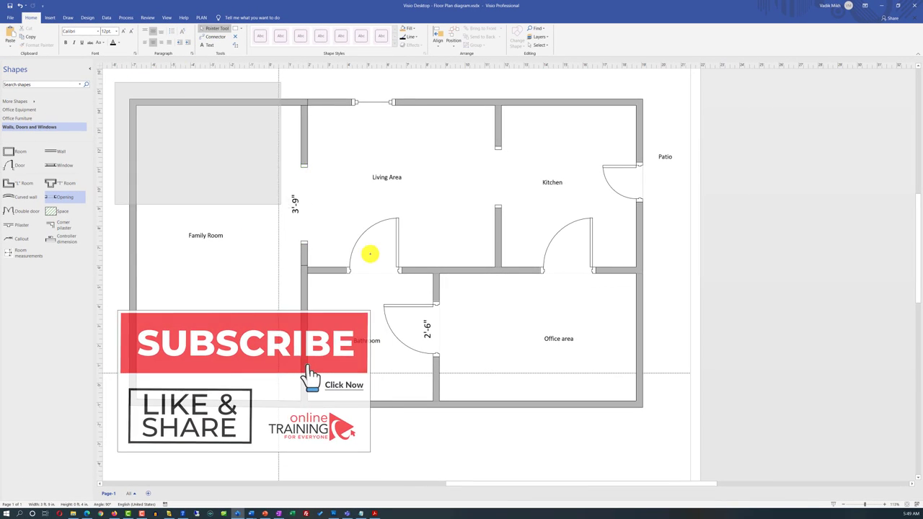
left_click_drag(369, 253, 644, 439)
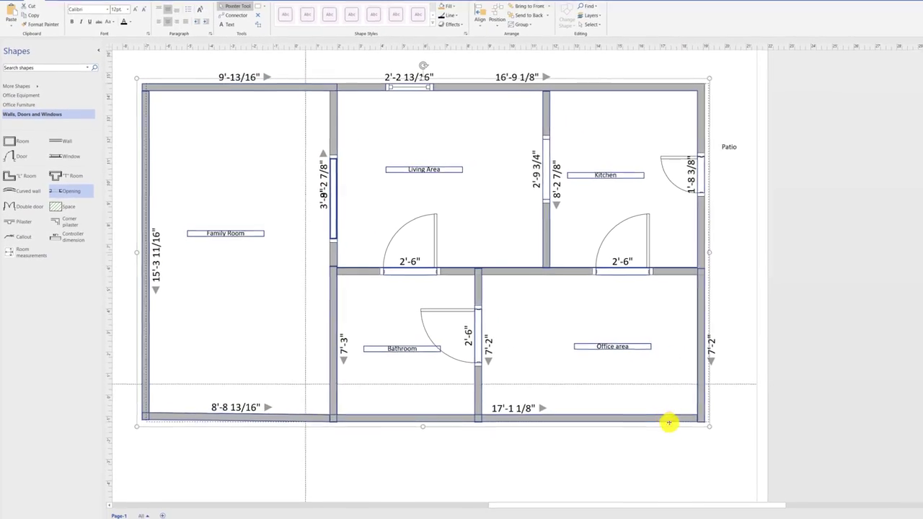
left_click_drag(743, 472, 799, 475)
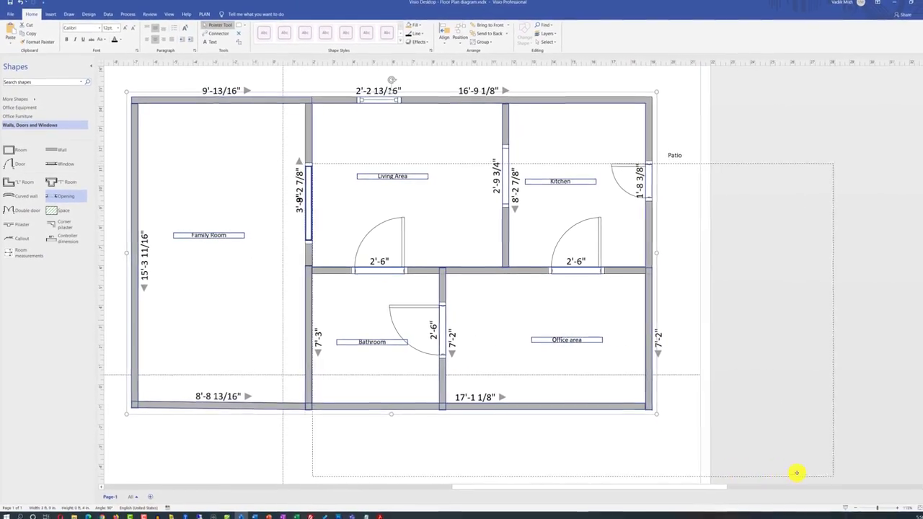
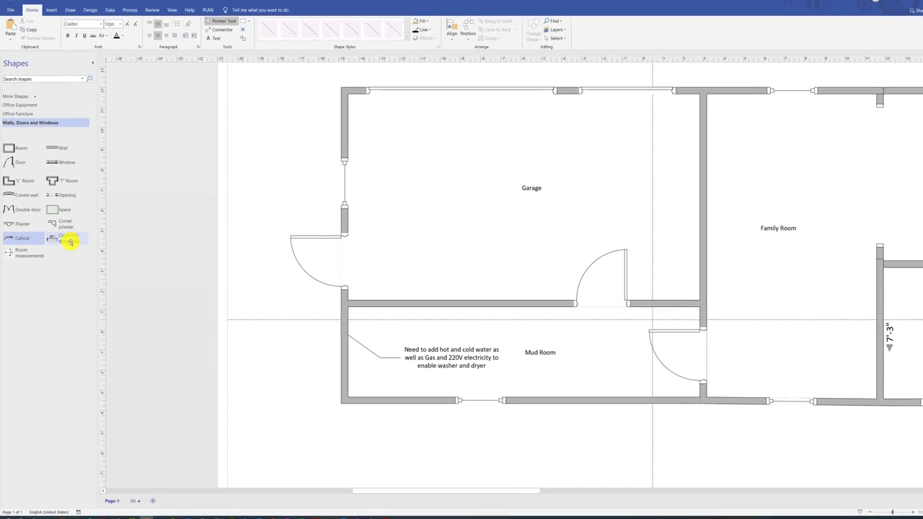
- Add Controller dimensions across the Garage's inner width and between its upper and lower walls
left_click_drag(65, 240, 338, 191)
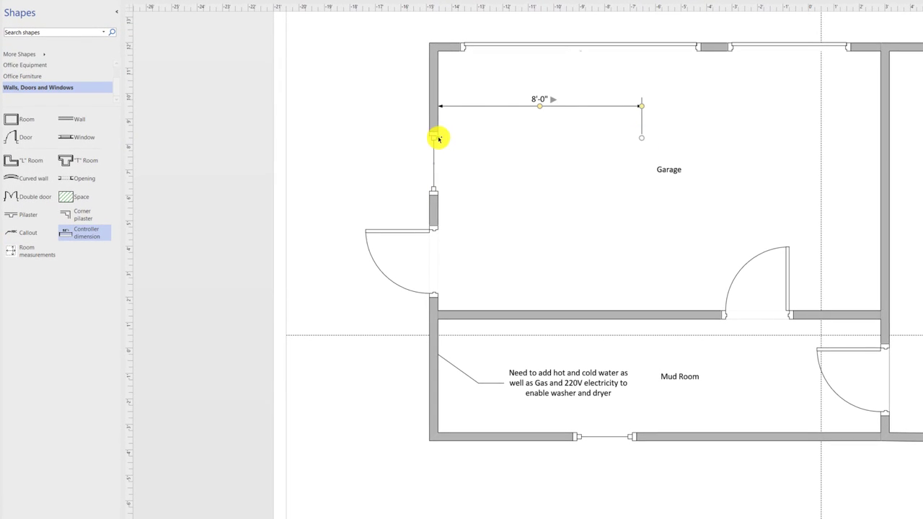
left_click_drag(642, 136, 880, 138)
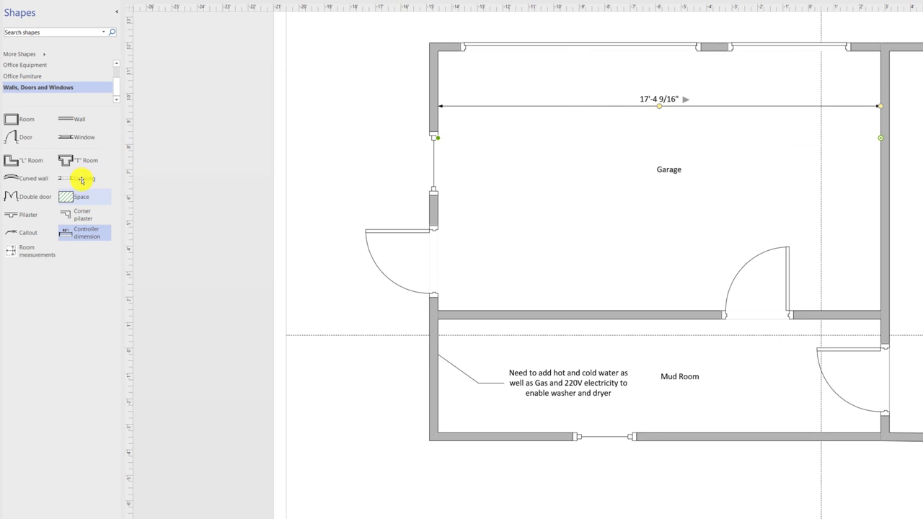
left_click_drag(77, 138, 489, 50)
left_click_drag(491, 210, 489, 311)
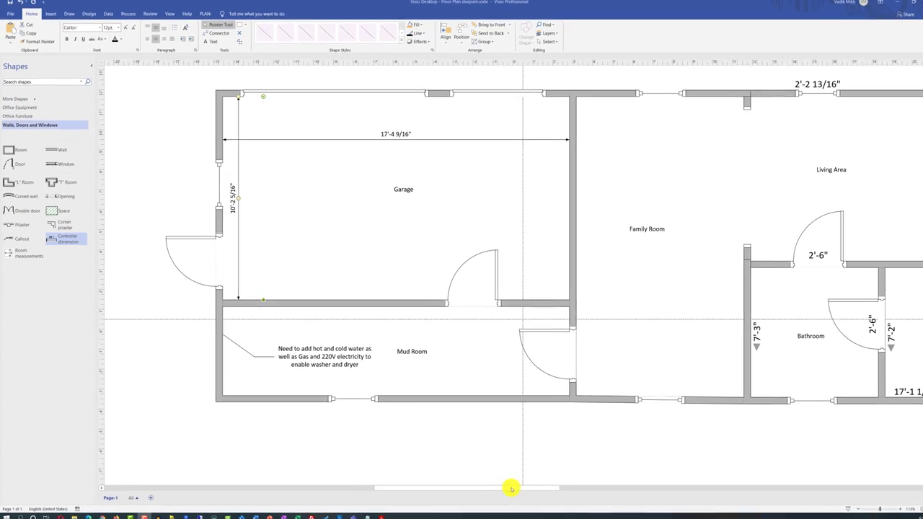
- Place a Room measurements shape in the Office area and fit it to the inner walls, about 10 ft by 6 ft 6 in
left_click_drag(569, 503, 714, 503)
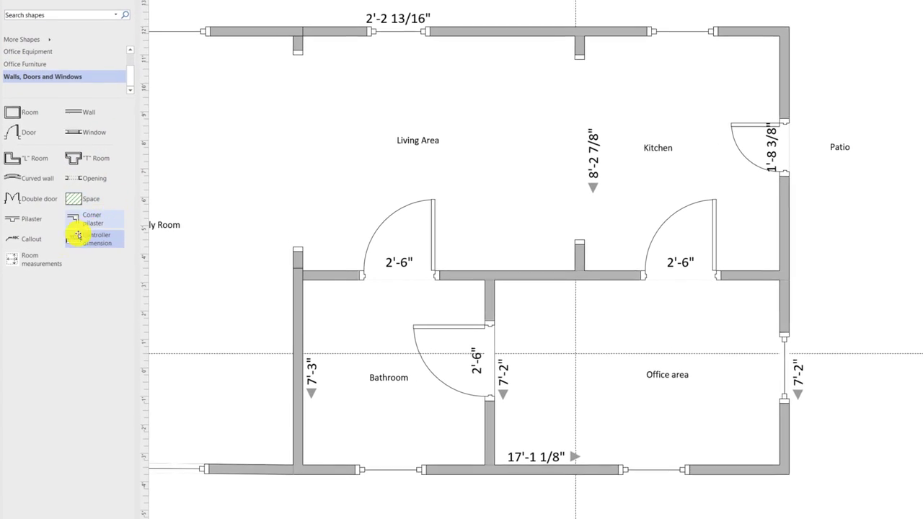
left_click_drag(11, 257, 445, 328)
left_click_drag(506, 341, 670, 359)
left_click_drag(675, 216, 657, 281)
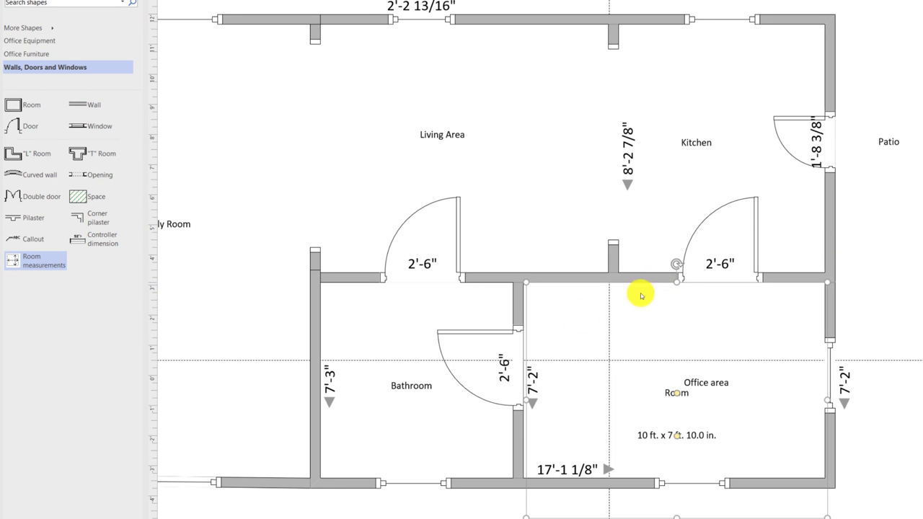
left_click_drag(521, 402, 519, 401)
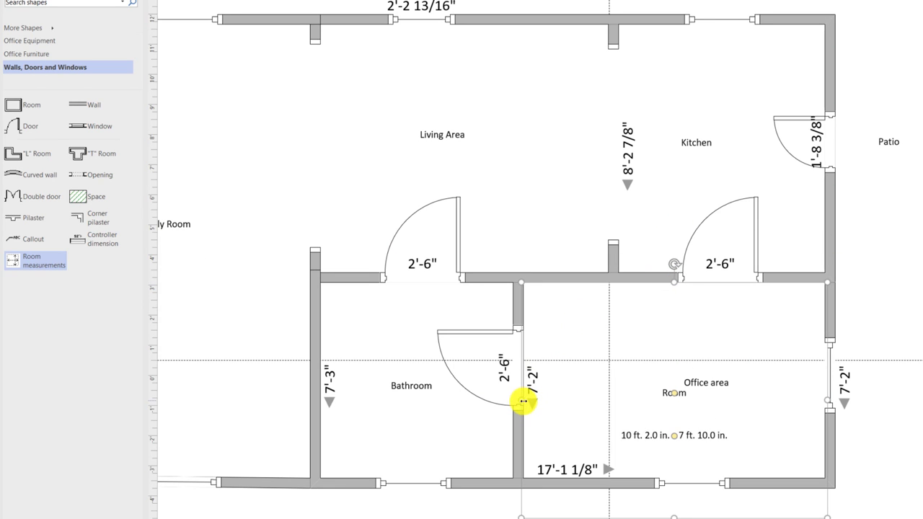
left_click_drag(648, 507, 652, 474)
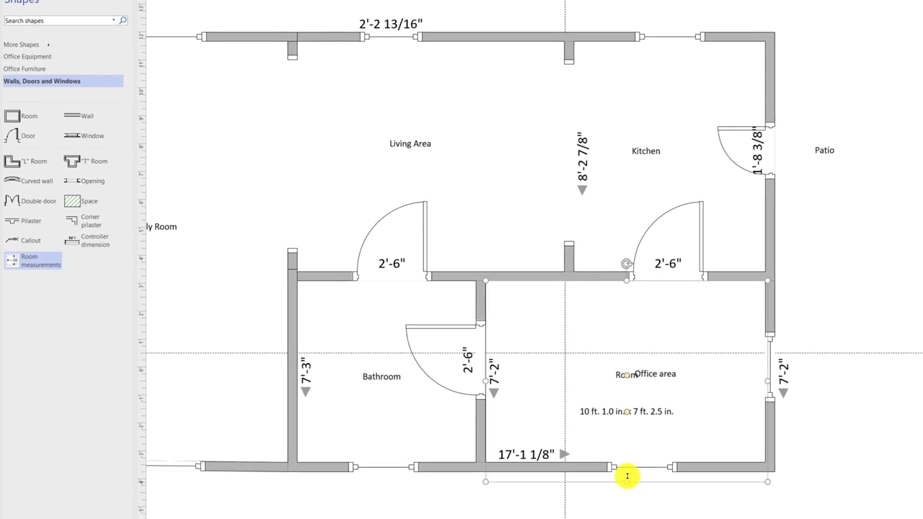
left_click_drag(796, 377, 793, 377)
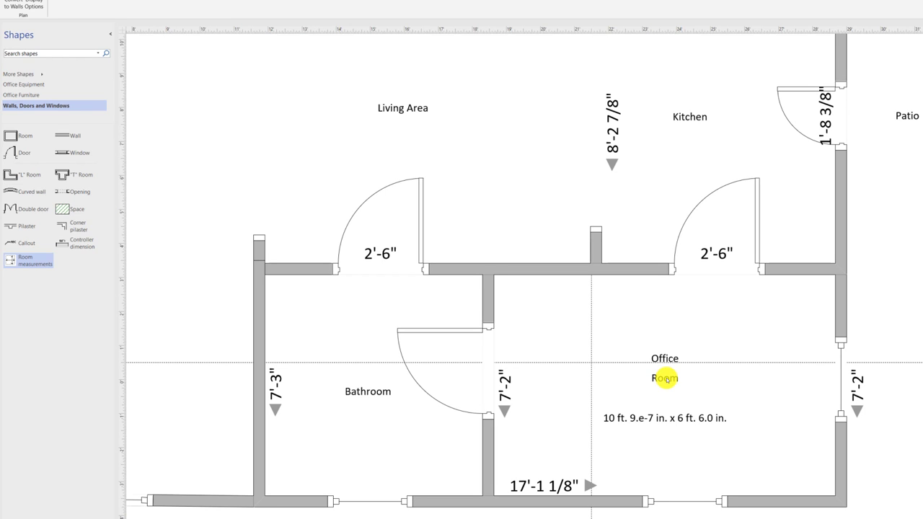
- Move the Office label slightly higher above the Room measurements text
left_click(667, 382)
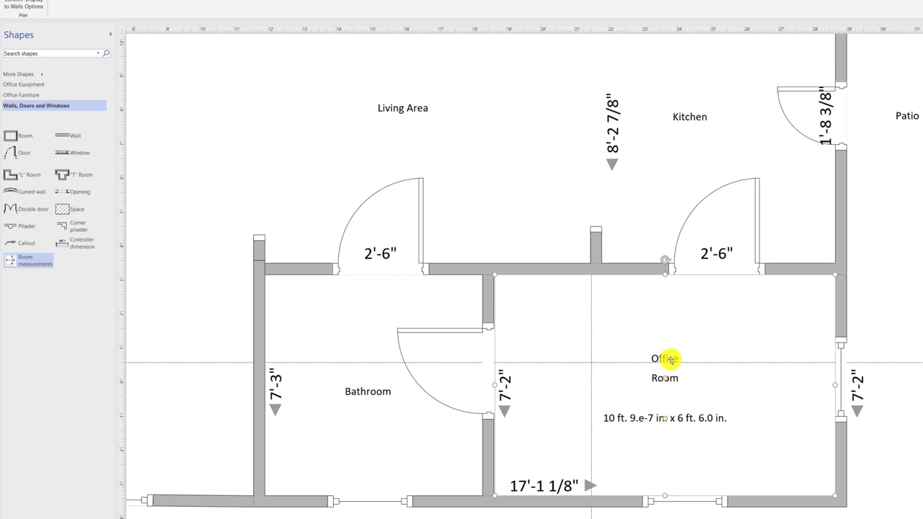
left_click(670, 359)
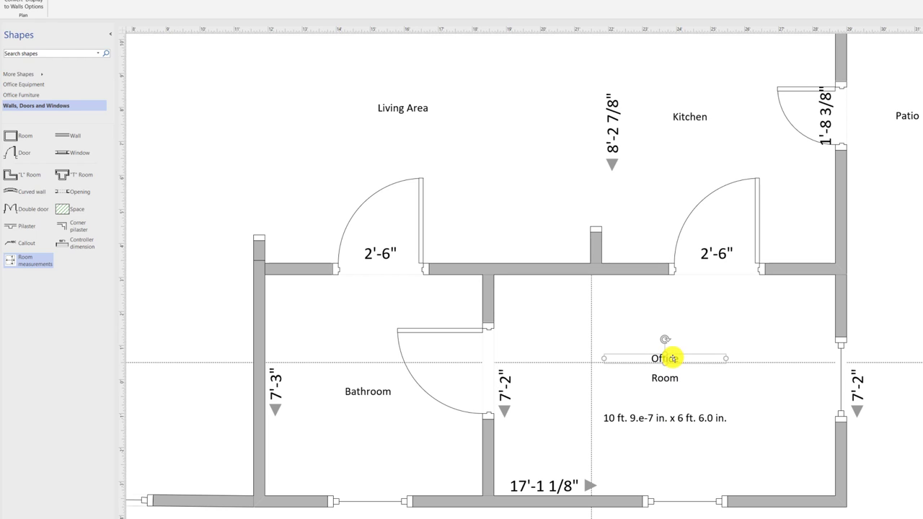
left_click_drag(674, 341, 675, 341)
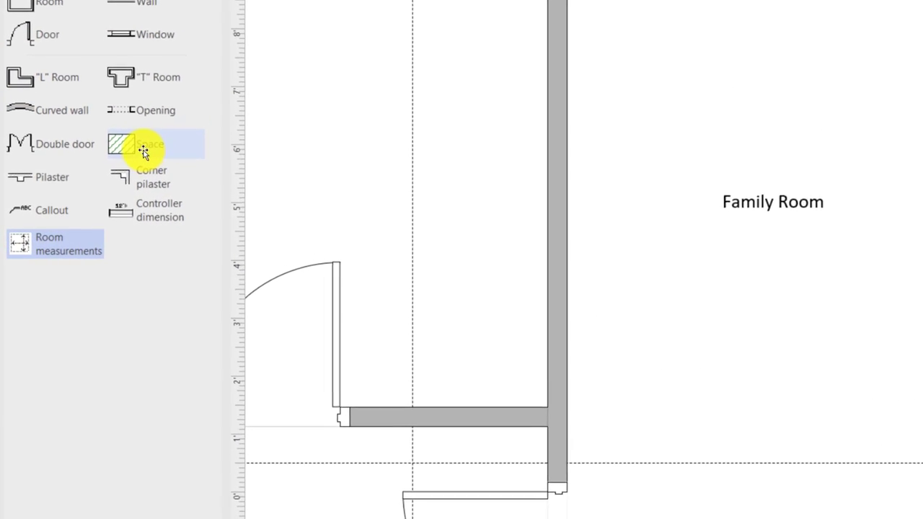
- Add a Space shape to the Family Room and auto-size it to the surrounding walls
left_click_drag(149, 148, 811, 361)
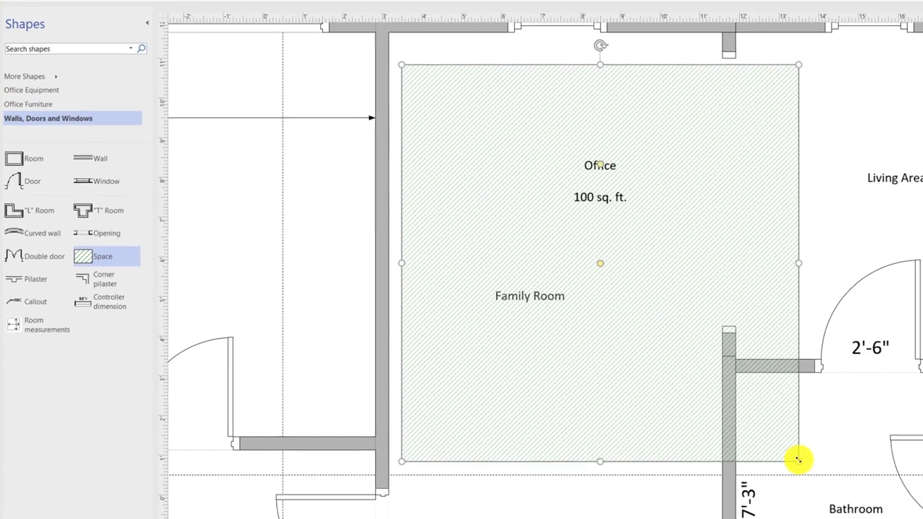
left_click_drag(793, 457, 694, 363)
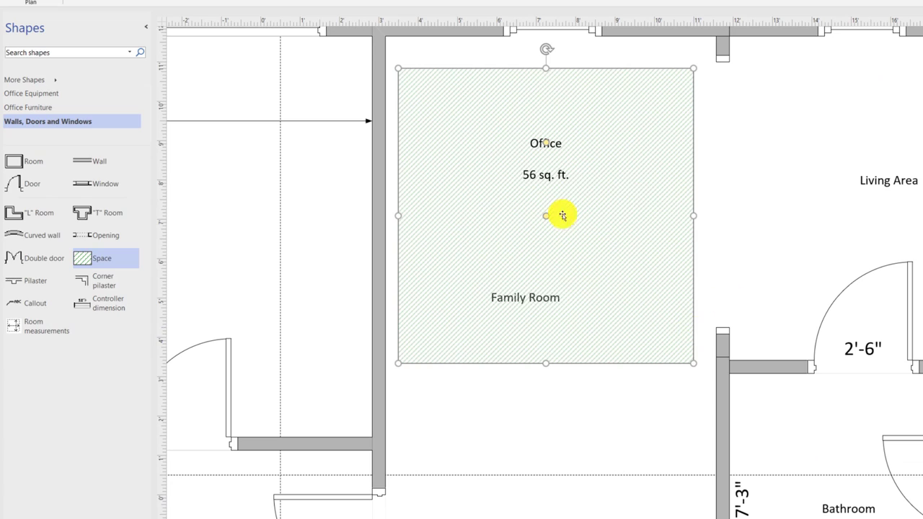
right_click(643, 195)
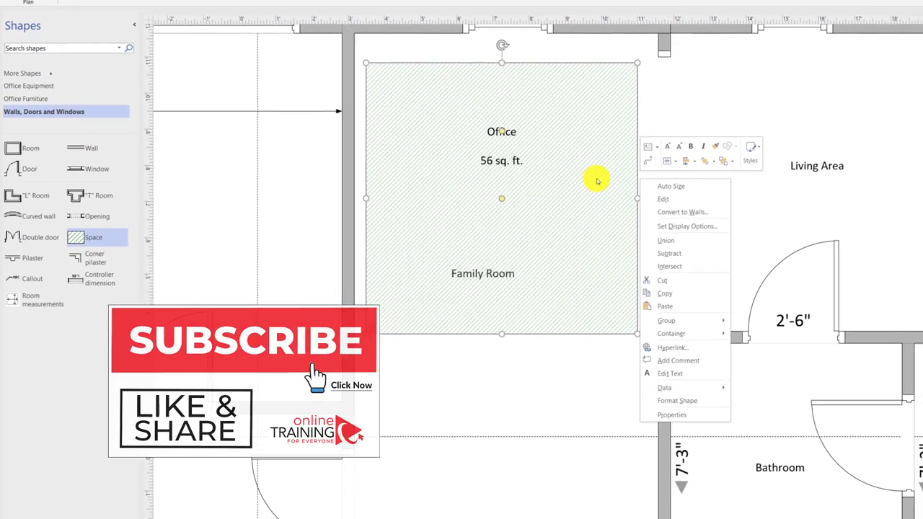
left_click(672, 186)
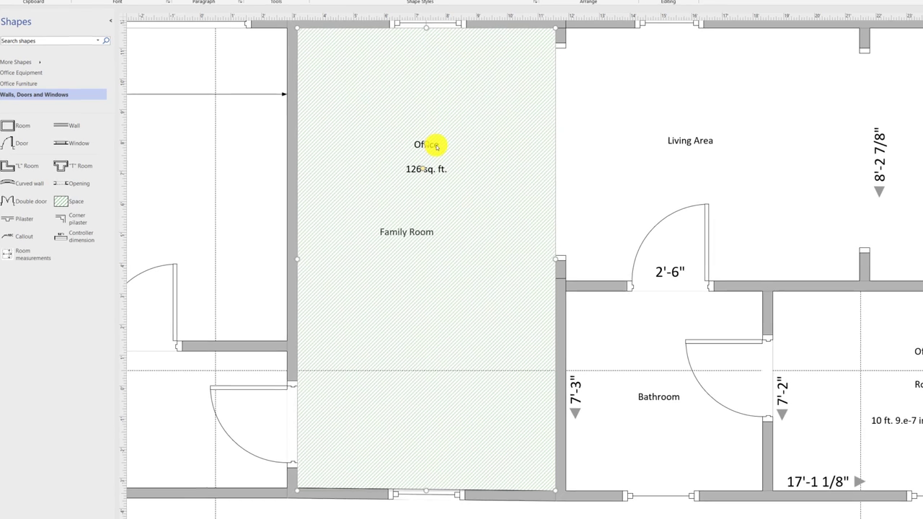
- Disable the Space use label in the display options for spaces, keeping the calculated area in square feet
right_click(437, 146)
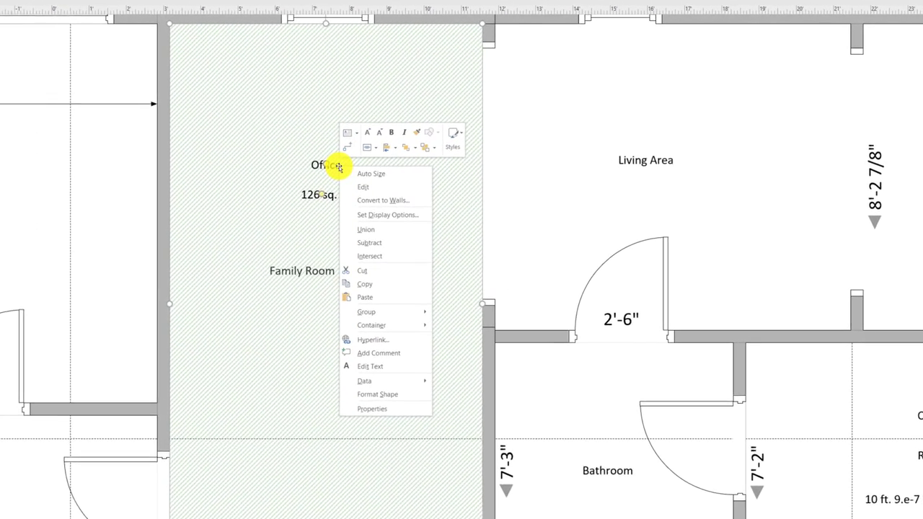
left_click(425, 202)
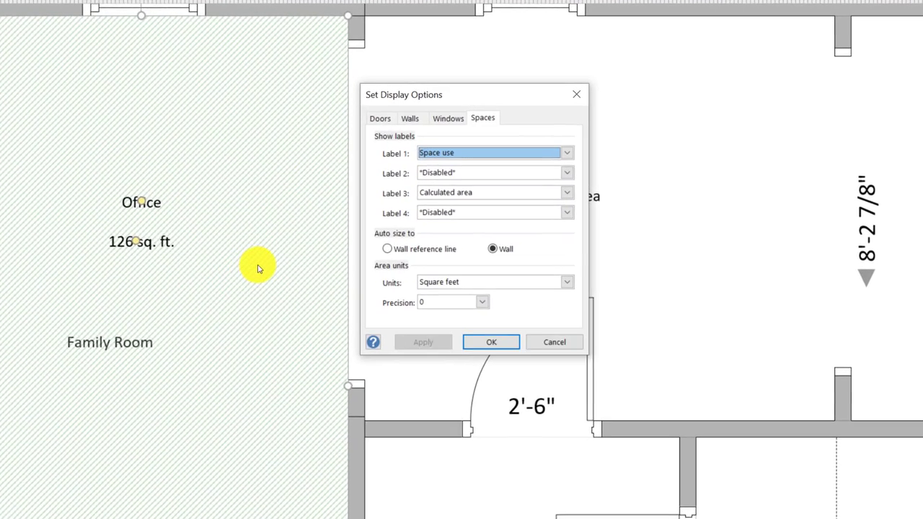
left_click(581, 148)
left_click_drag(541, 206, 542, 180)
left_click(507, 173)
left_click(461, 364)
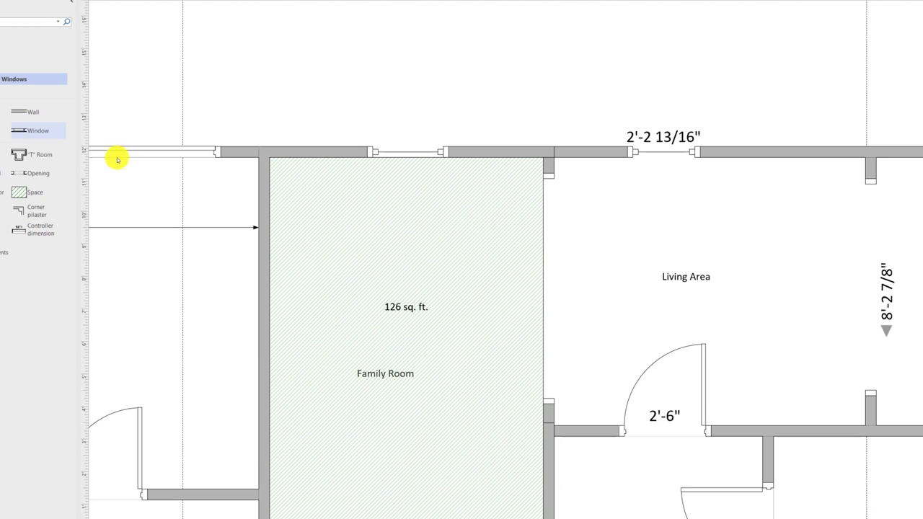
- Add a Space shape to the Living Area and auto-size it to the room's walls
left_click_drag(39, 195, 841, 309)
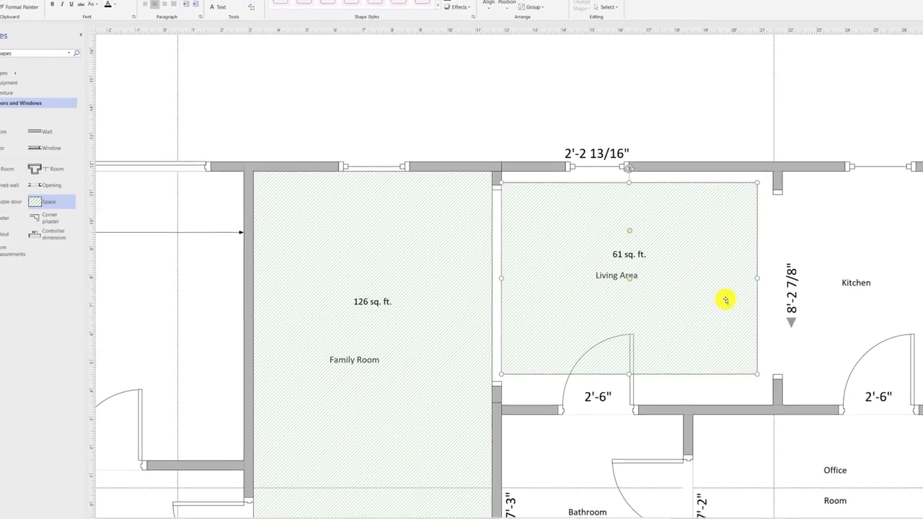
right_click(707, 272)
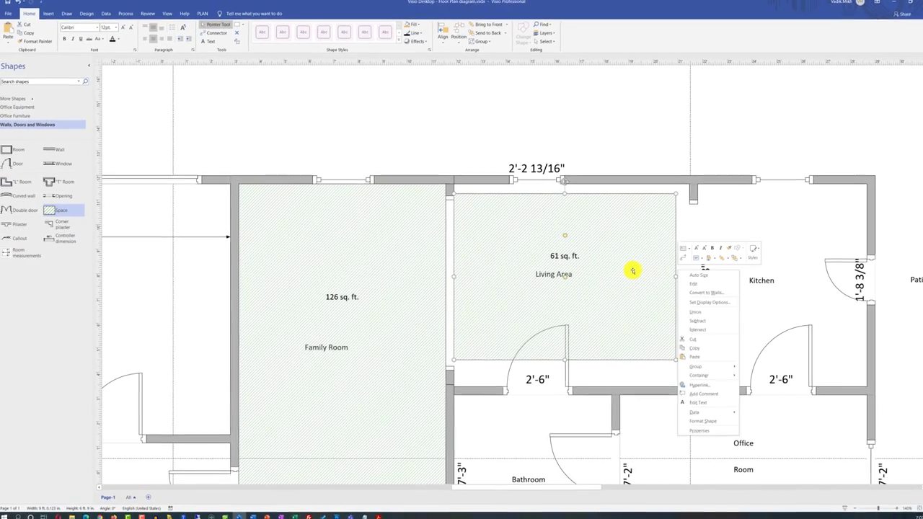
left_click(693, 275)
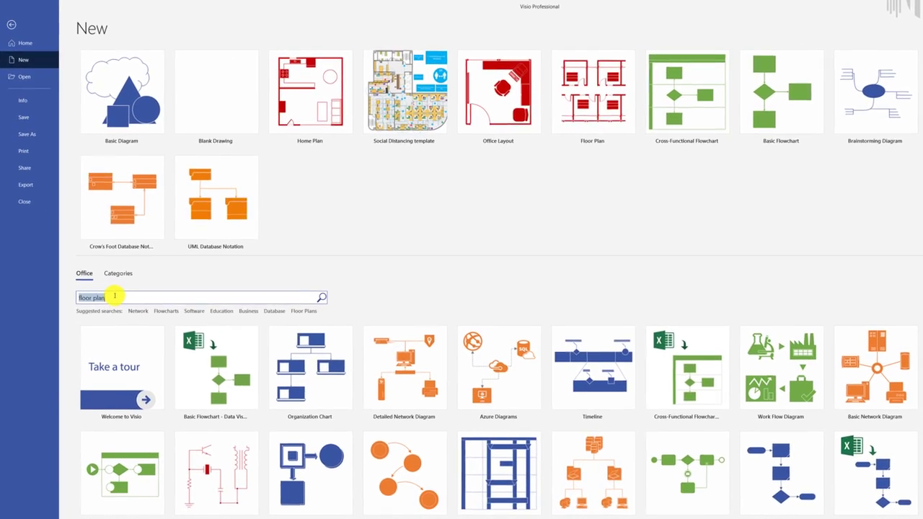
- Search the templates for floor plan, and look through the drawing's Office Equipment and Office Furniture stencils
key("Return")
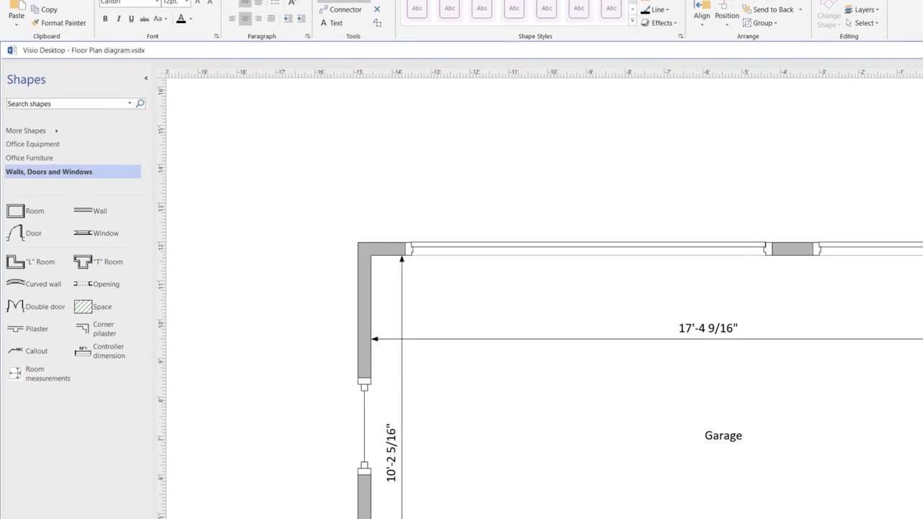
left_click(49, 41)
left_click(41, 46)
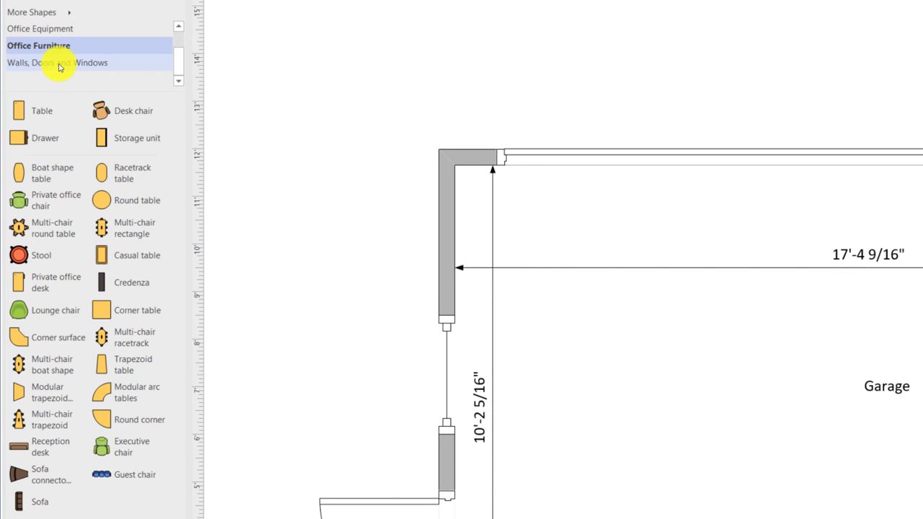
left_click(59, 65)
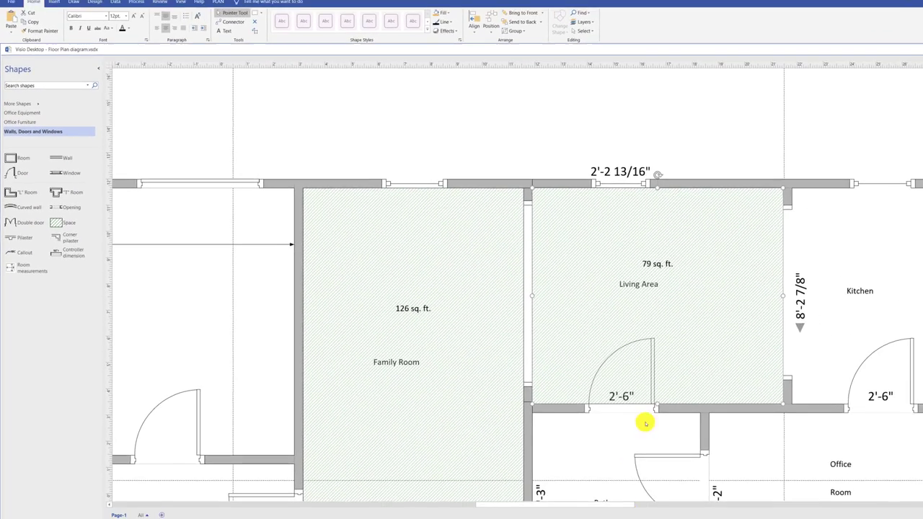
- Search the shapes for furniture and open the full Furniture stencil from the results
scroll(792, 259, "down", 4)
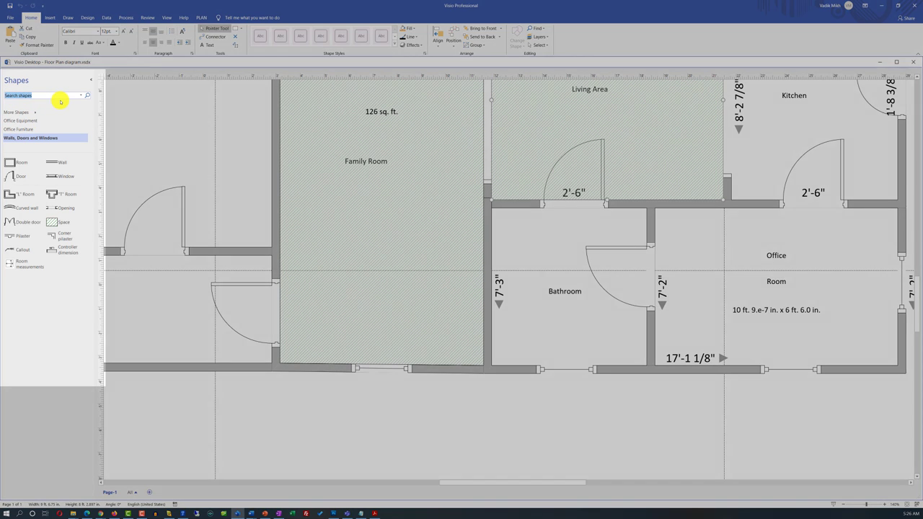
type("furniture")
key("Return")
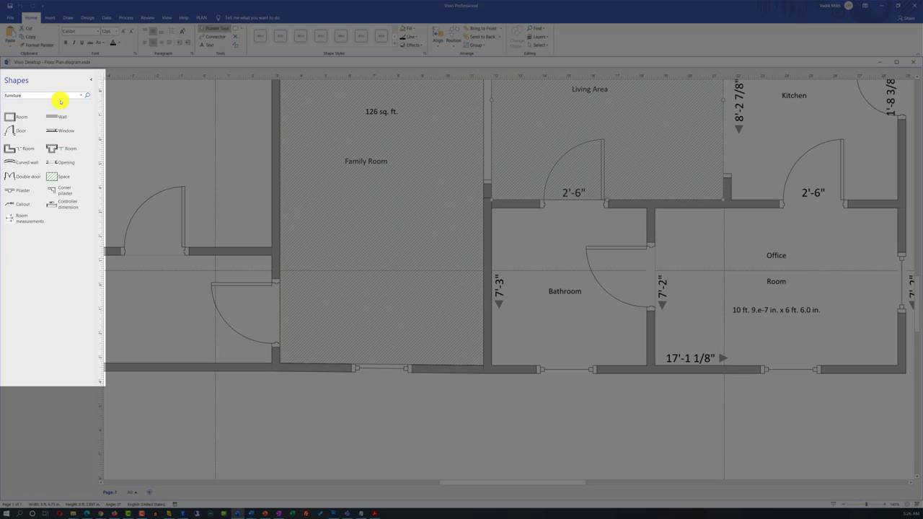
left_click(19, 175)
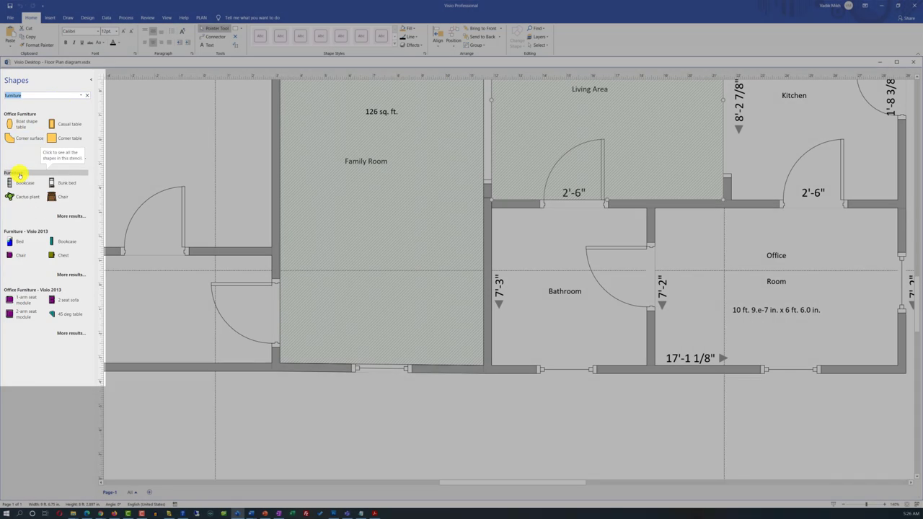